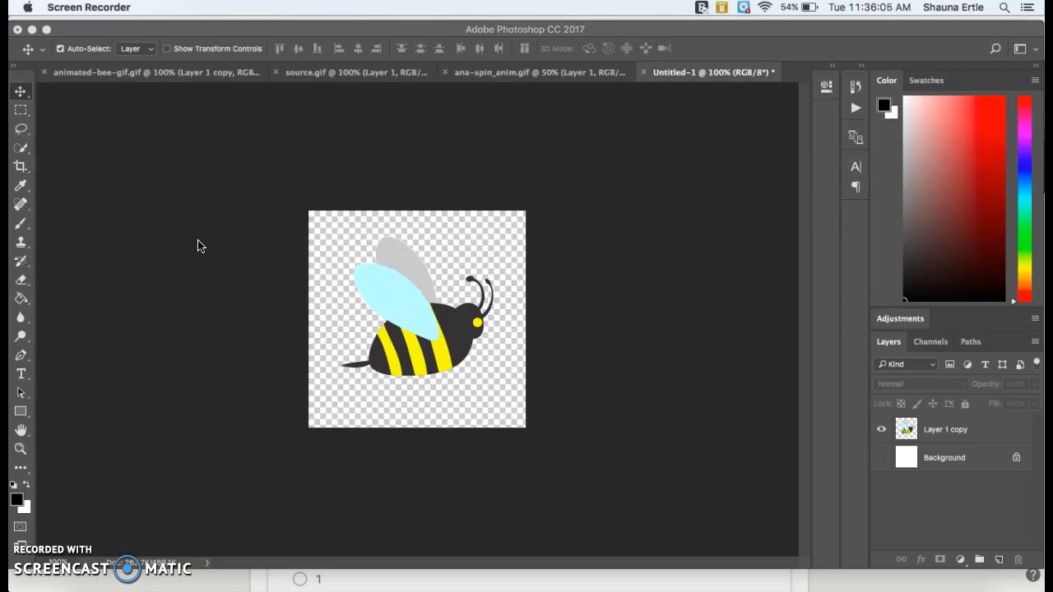
Select the bee's layer and shift the bee slightly upward on the transparent canvas
click(91, 122)
click(347, 319)
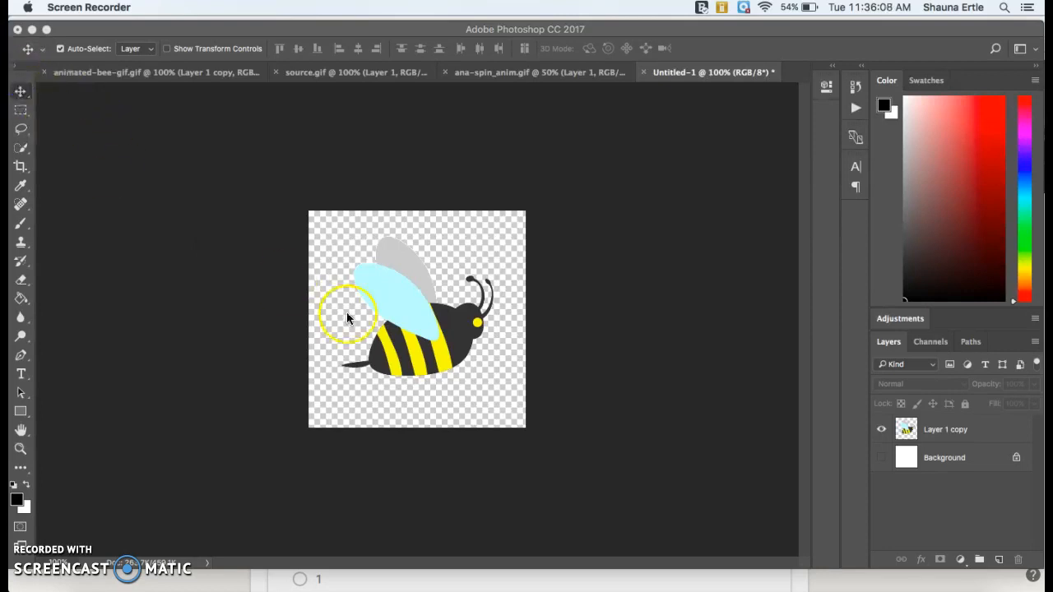
click(416, 335)
drag(413, 349, 430, 333)
click(404, 248)
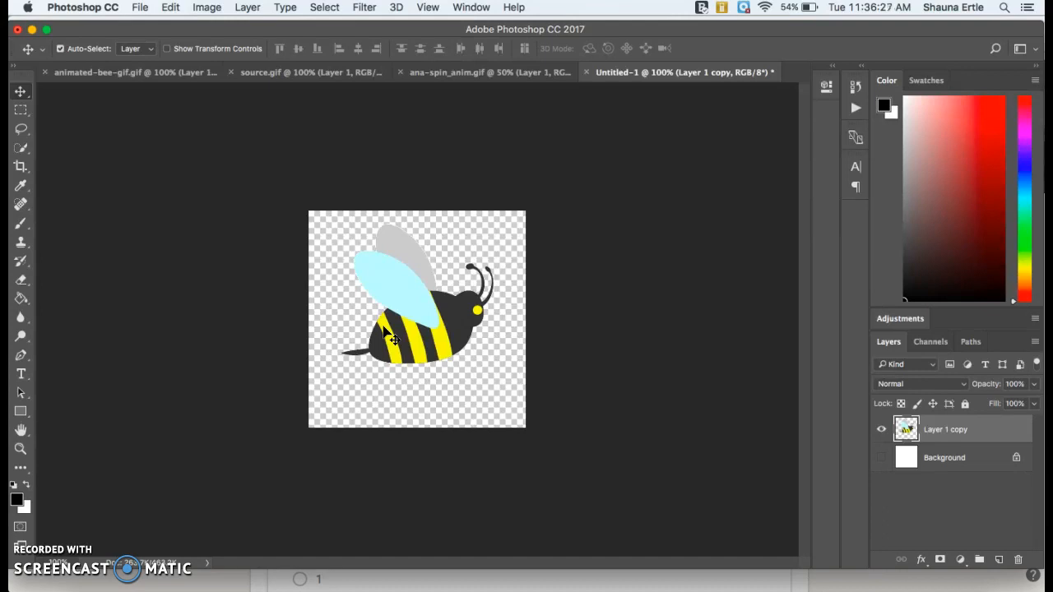
click(163, 393)
drag(164, 393, 438, 355)
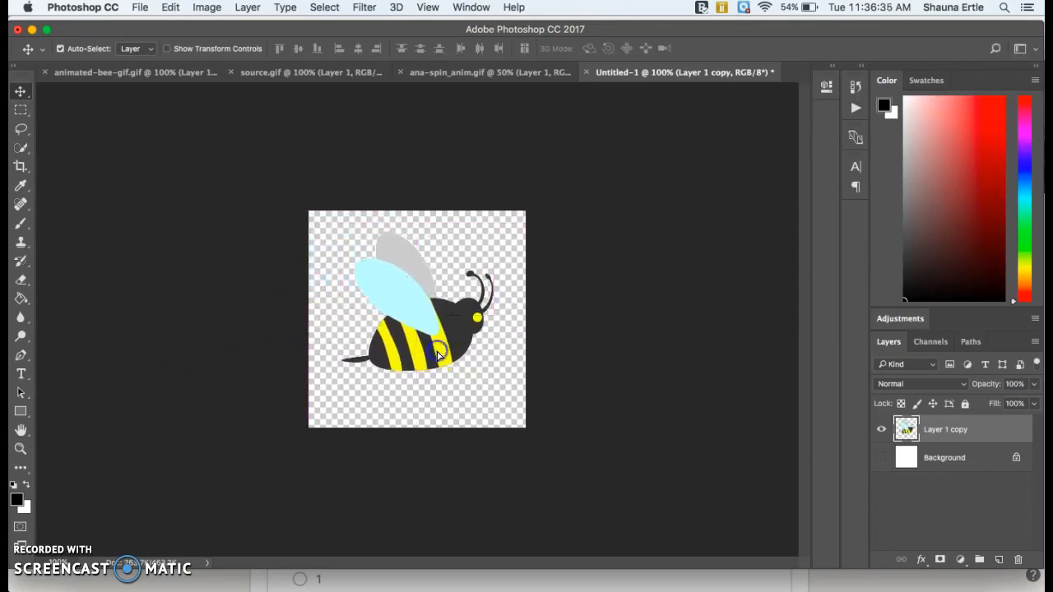
Show the Timeline and move the bee beyond the canvas's left edge, leaving only an antenna tip inside
click(471, 8)
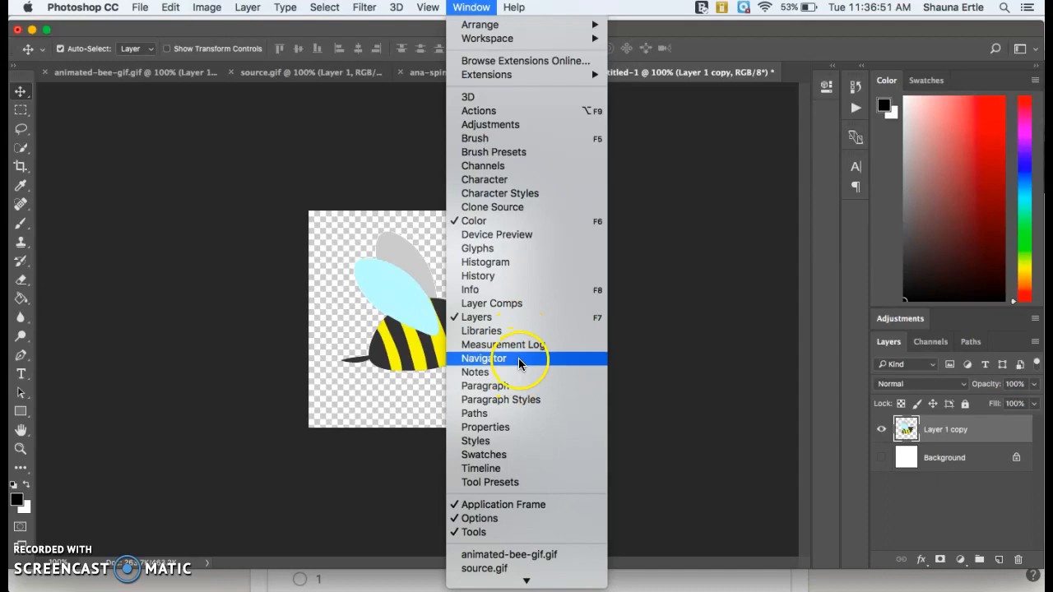
click(505, 468)
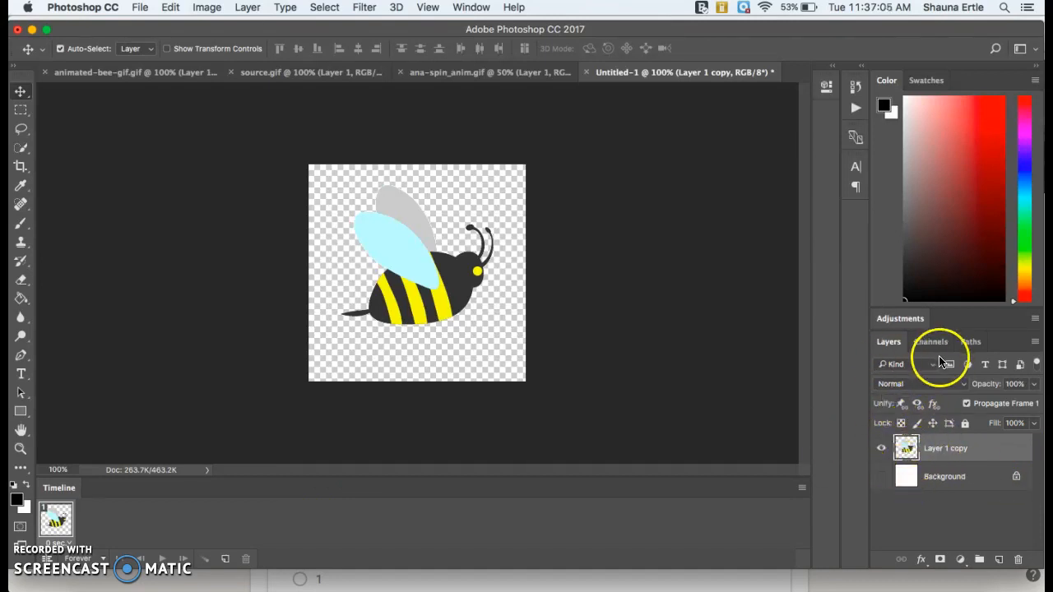
drag(434, 306, 289, 281)
Duplicate the Layer 1 copy layer as Layer 1 copy 2
drag(987, 477, 977, 451)
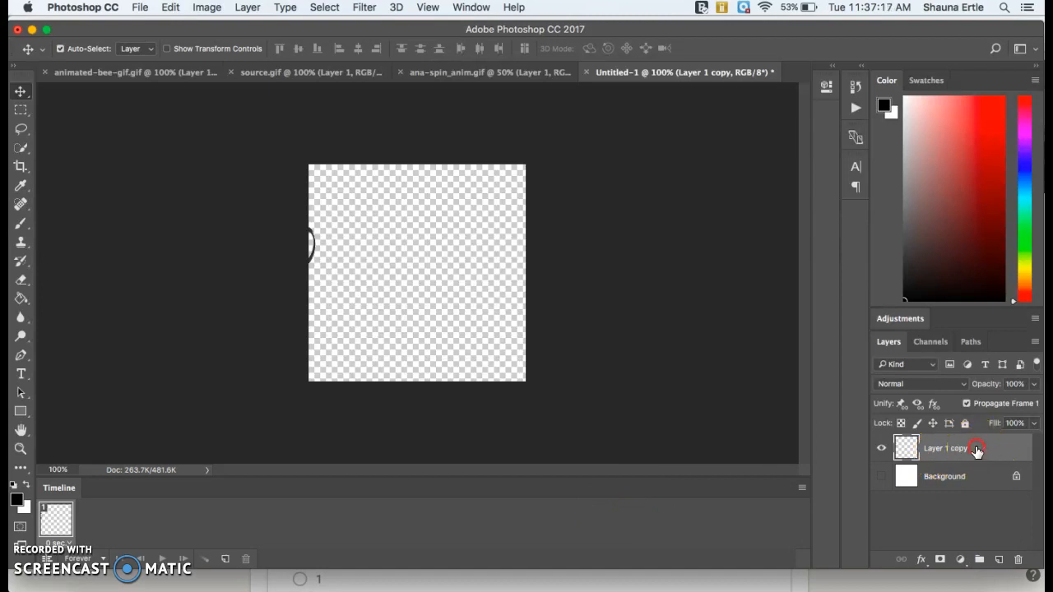
right_click(976, 450)
click(885, 511)
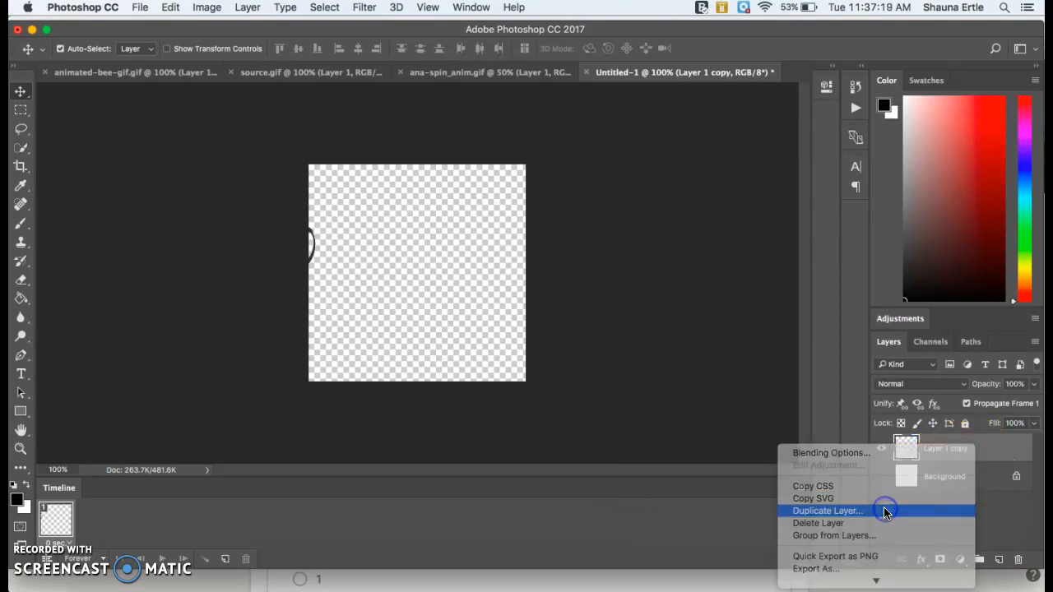
click(450, 148)
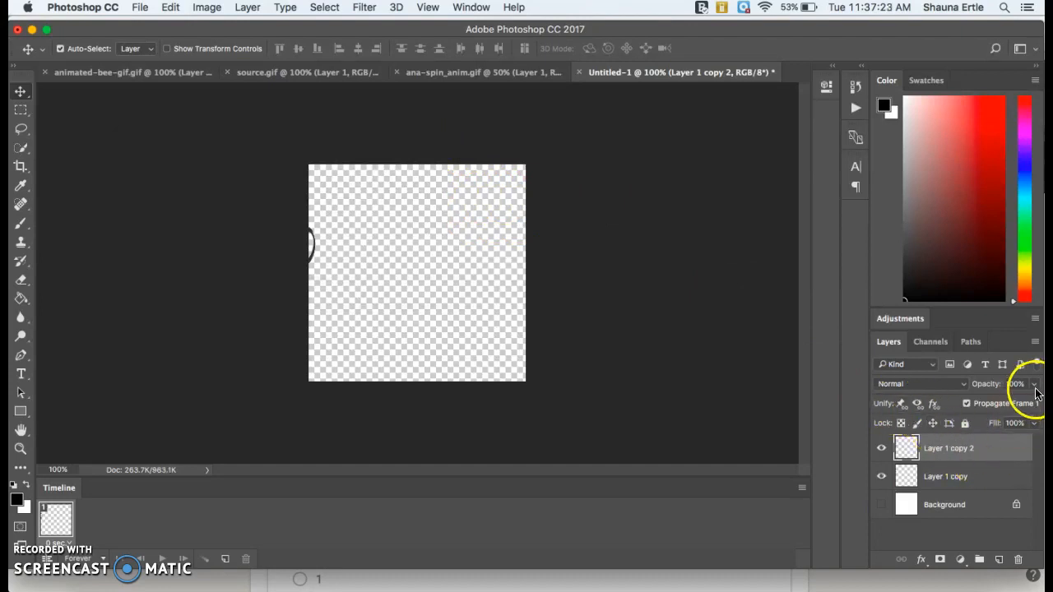
Set the opacity of Layer 1 copy 2 to 35% and shift its bee slightly right into the canvas
drag(1034, 391, 1000, 403)
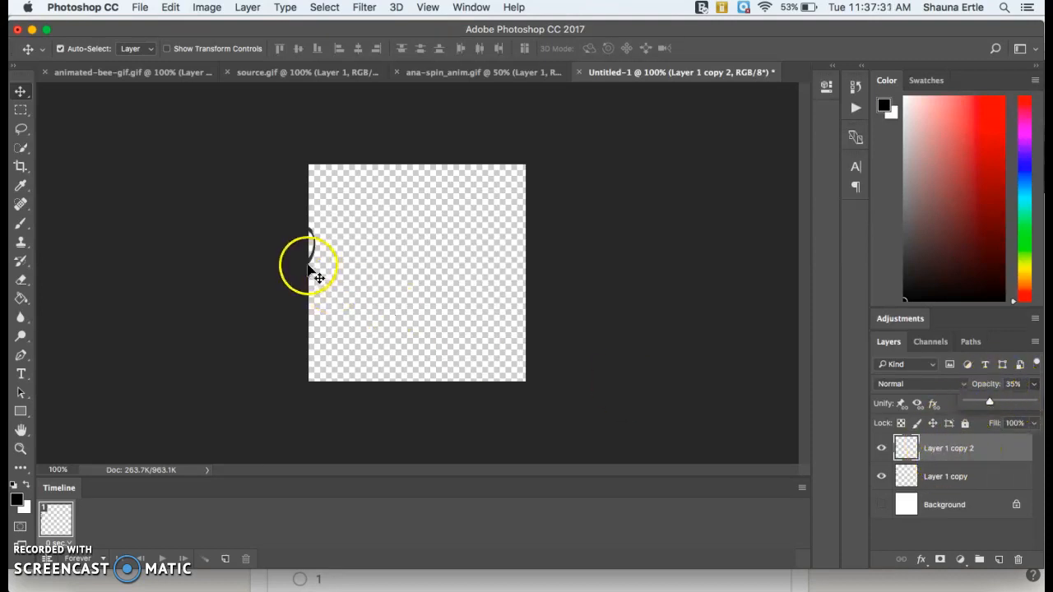
mouse_move(310, 260)
mouse_down()
mouse_move(409, 259)
mouse_move(308, 265)
mouse_move(322, 270)
mouse_up()
click(230, 255)
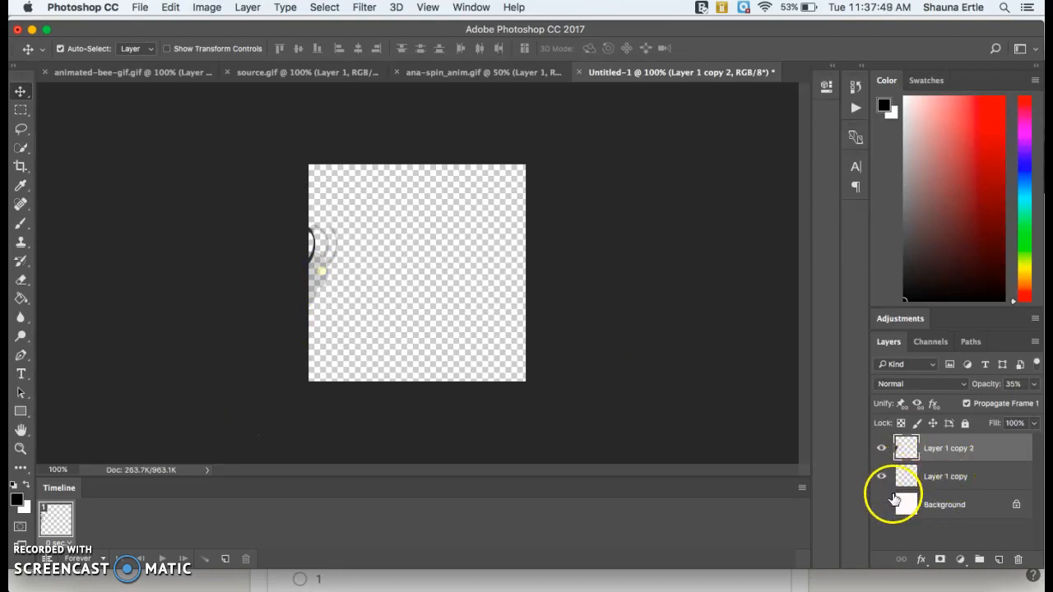
Duplicate Layer 1 copy 2 as Layer 1 copy 3 with its bee slightly further right, and hide Layer 1 copy
right_click(954, 455)
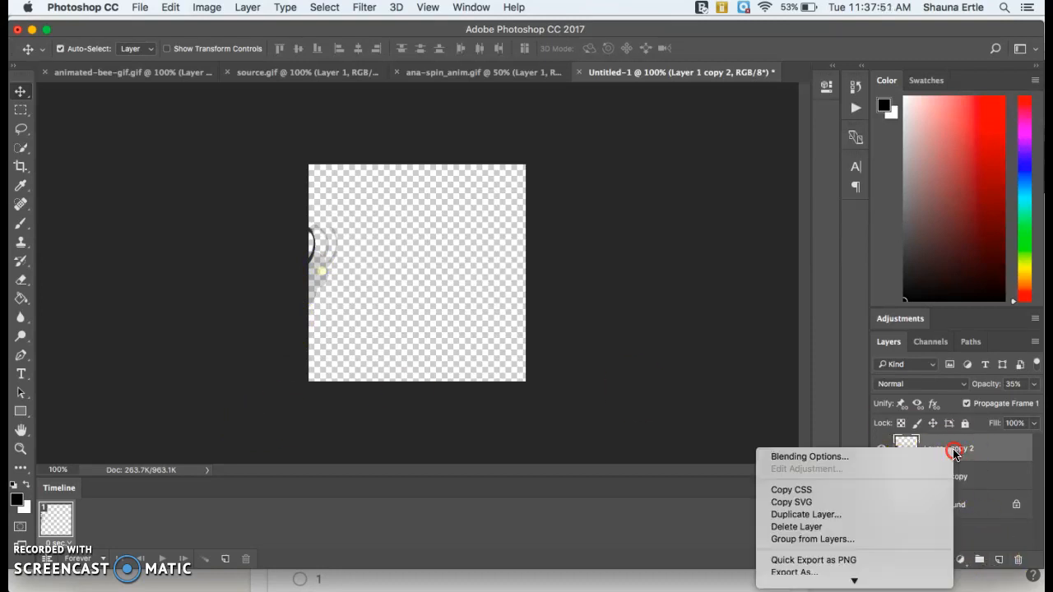
click(874, 513)
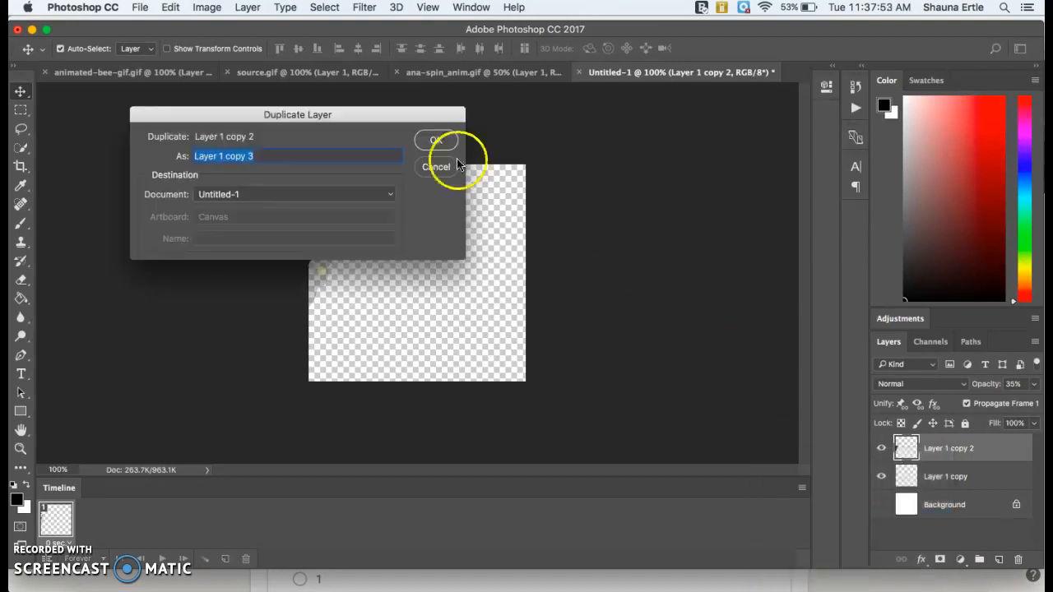
click(443, 147)
drag(317, 274, 338, 276)
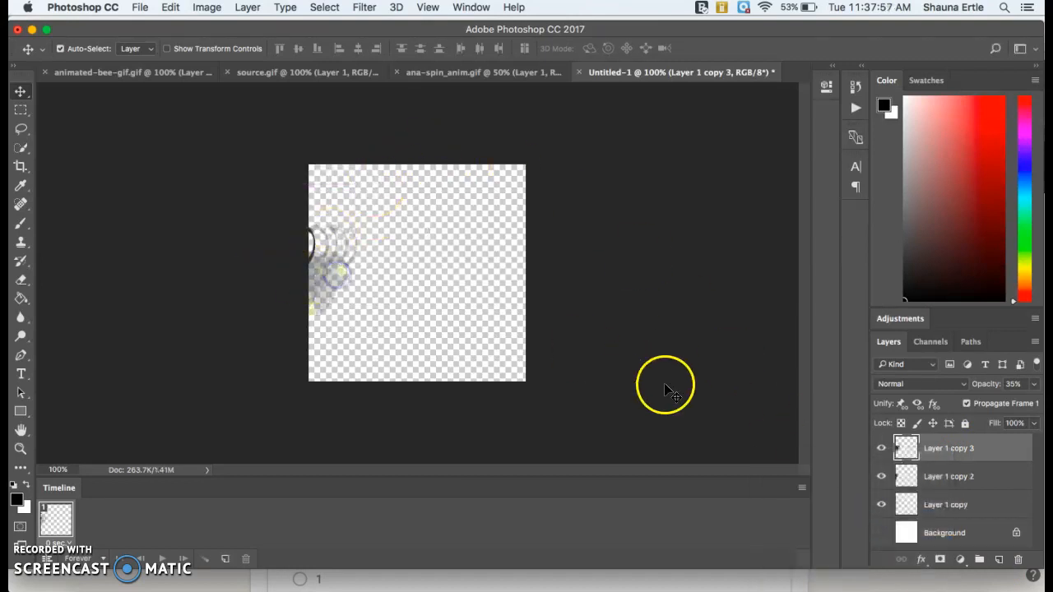
click(880, 506)
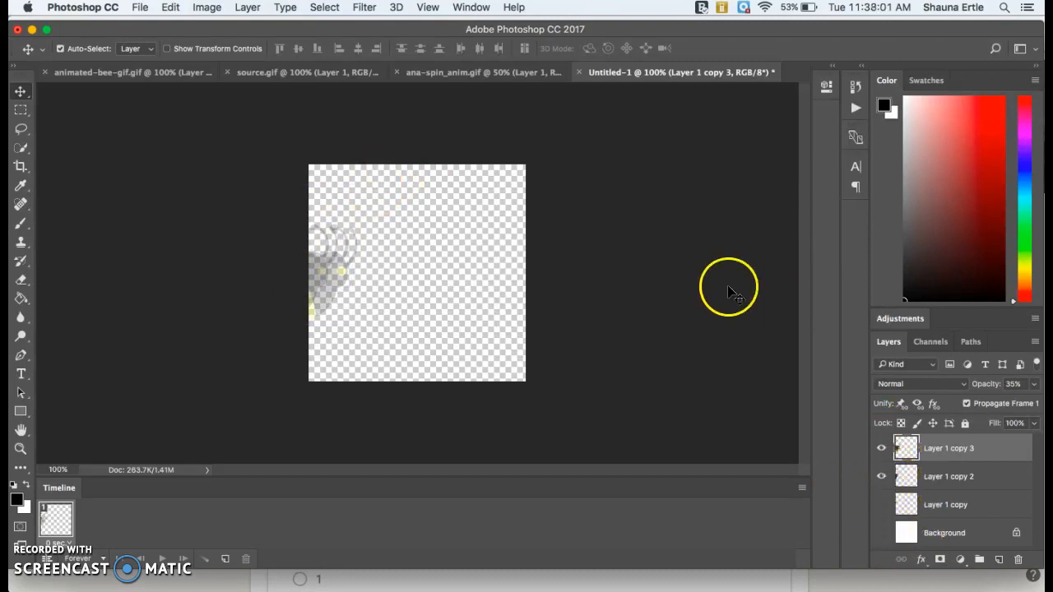
drag(356, 261, 349, 270)
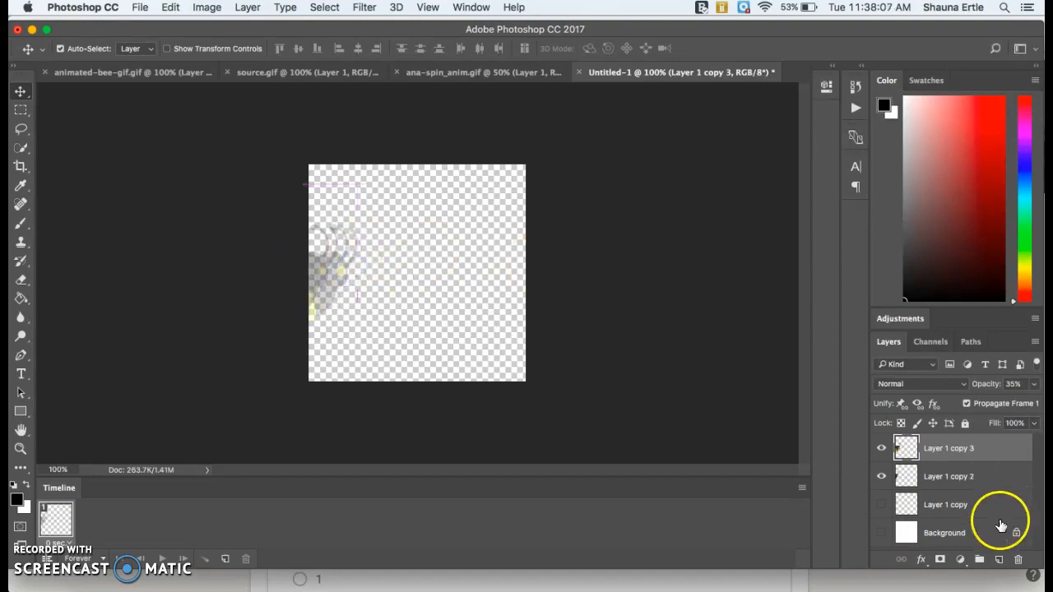
Duplicate Layer 1 copy 3 as Layer 1 copy 4 with its bee slightly further right, and hide Layer 1 copy 2
right_click(944, 452)
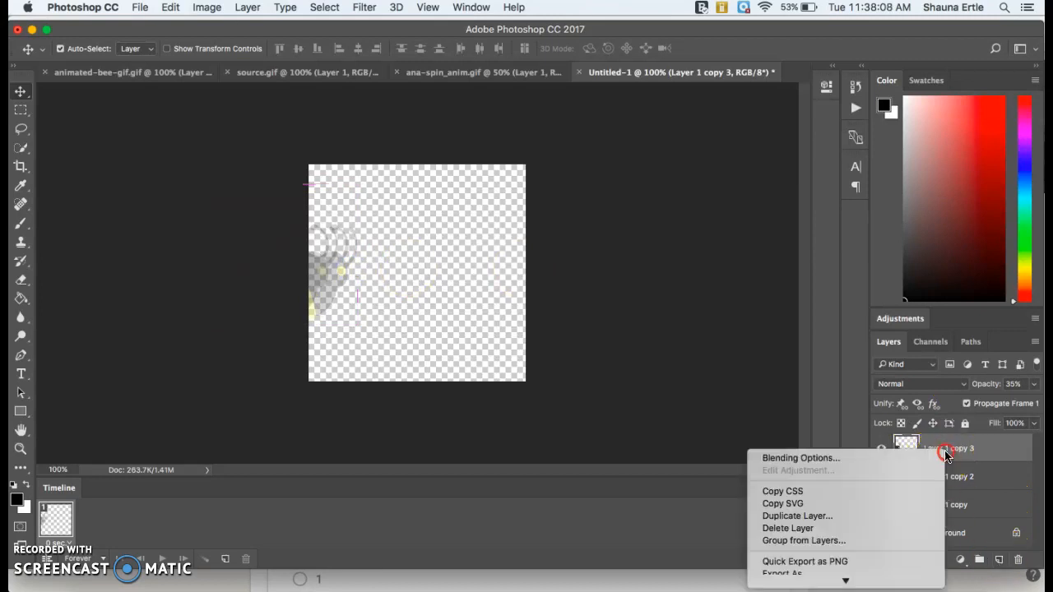
click(860, 515)
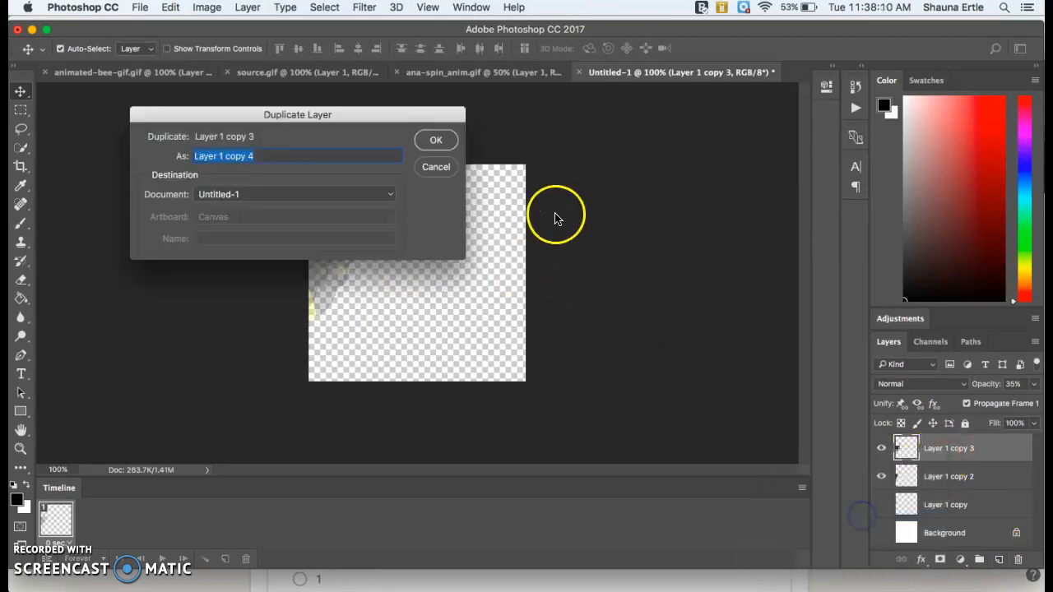
click(433, 139)
click(882, 509)
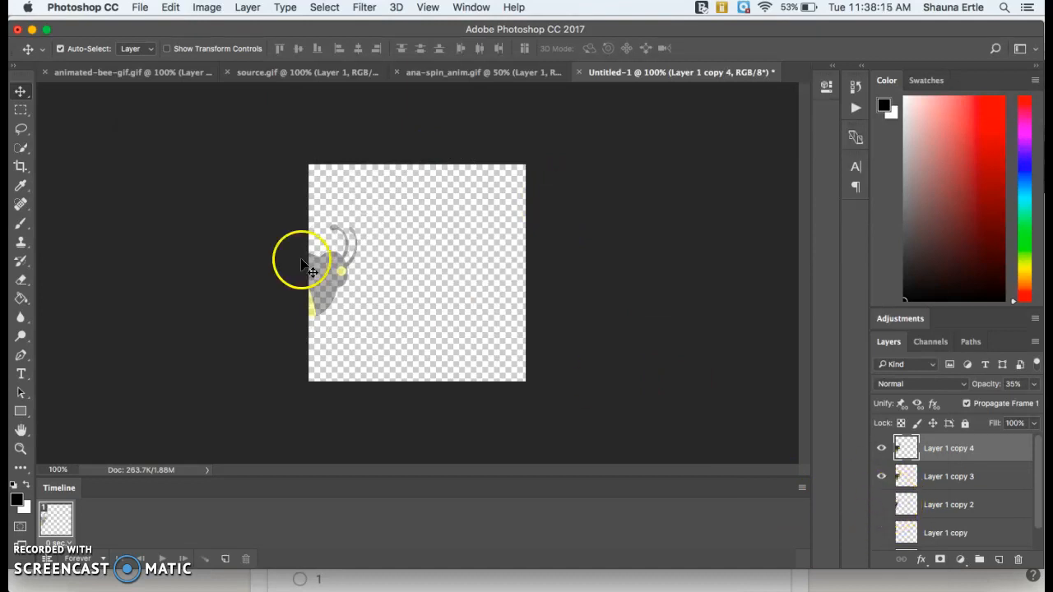
drag(352, 282, 364, 280)
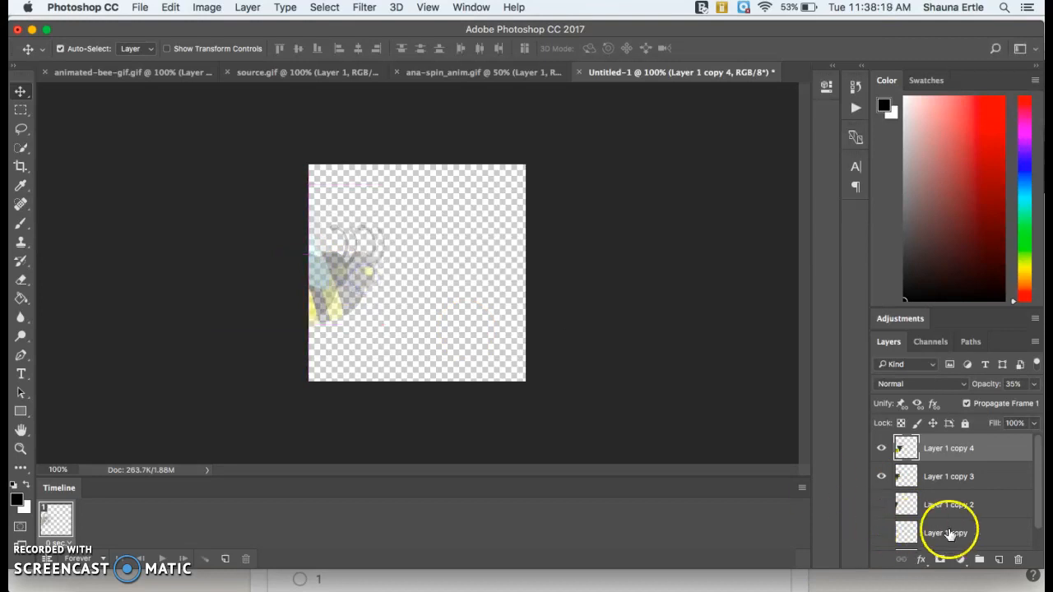
Duplicate Layer 1 copy 4 as Layer 1 copy 5 with its bee slightly further right, and hide Layer 1 copy 3
right_click(962, 453)
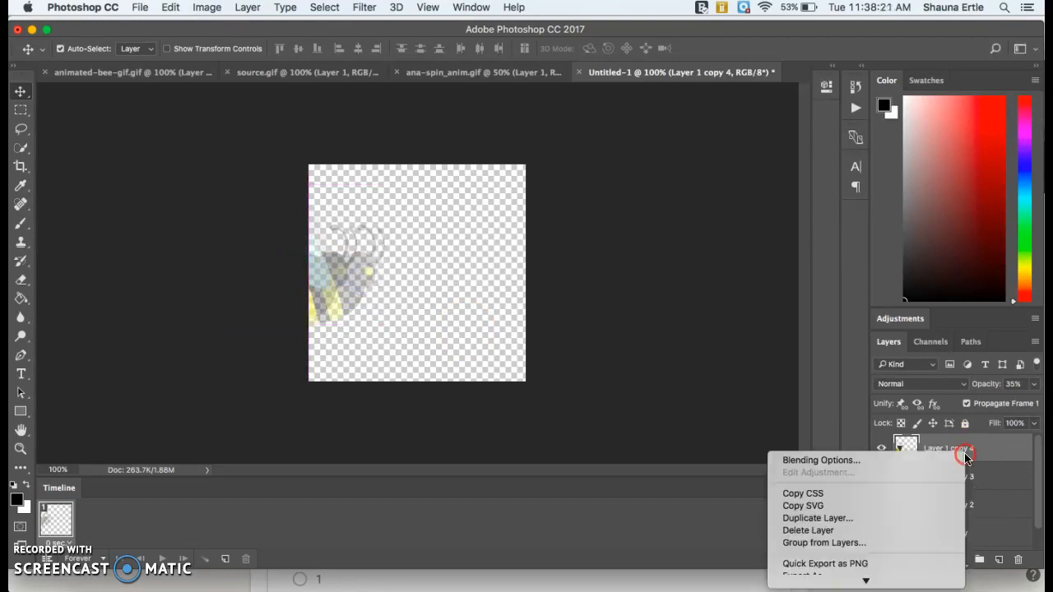
click(864, 517)
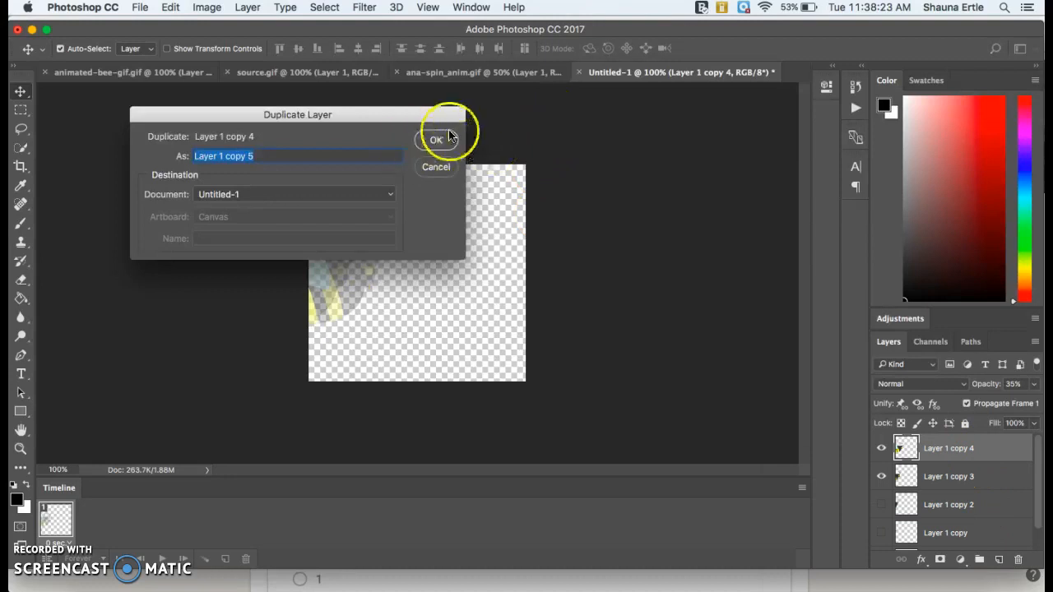
click(444, 136)
click(881, 505)
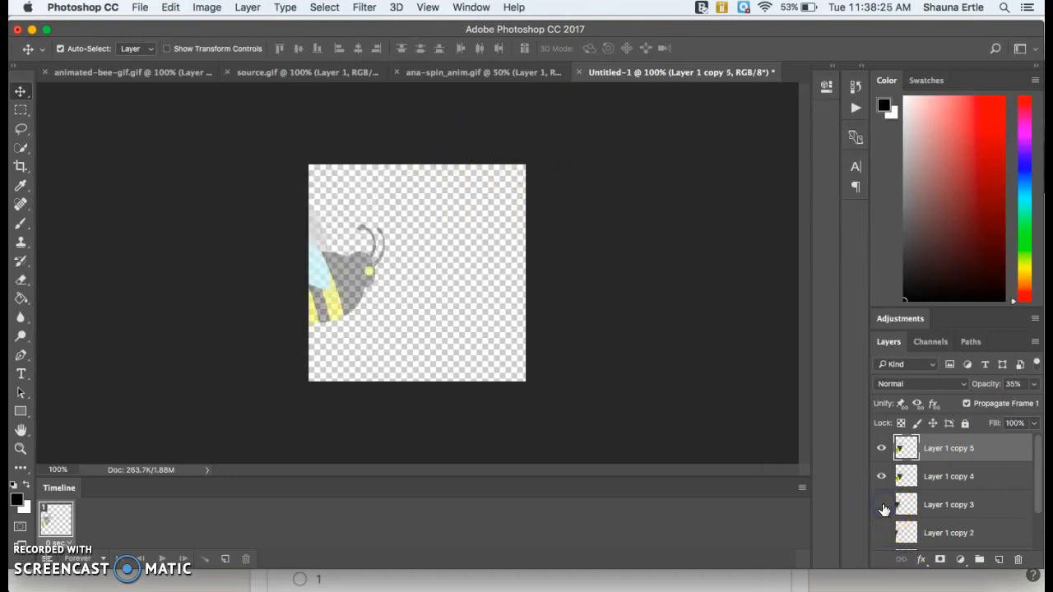
drag(348, 282, 386, 281)
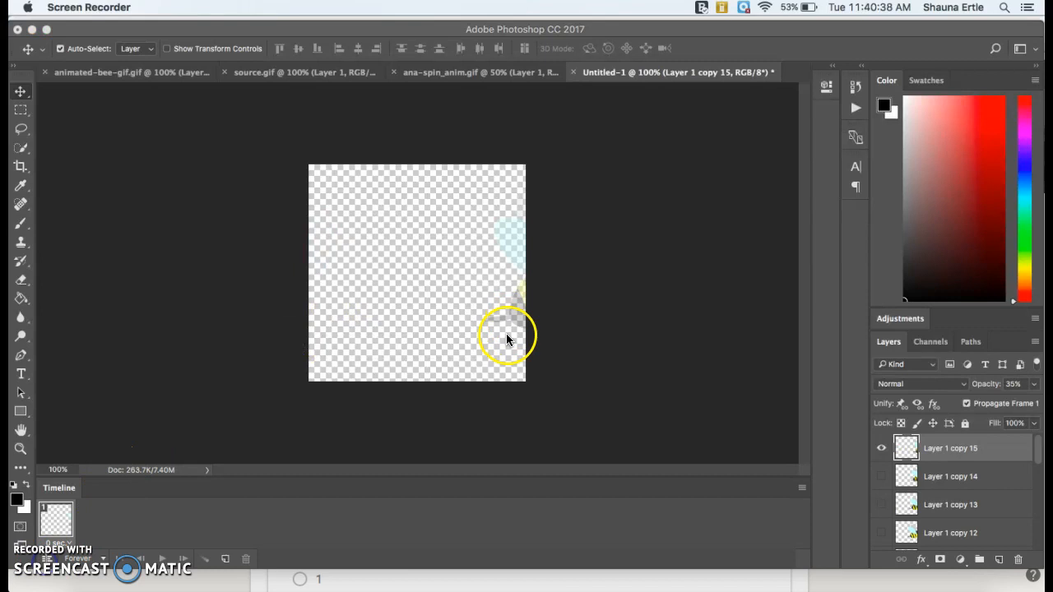
Raise the opacity of Layer 1 copy 15 to 93%
click(1034, 384)
drag(996, 404, 1013, 405)
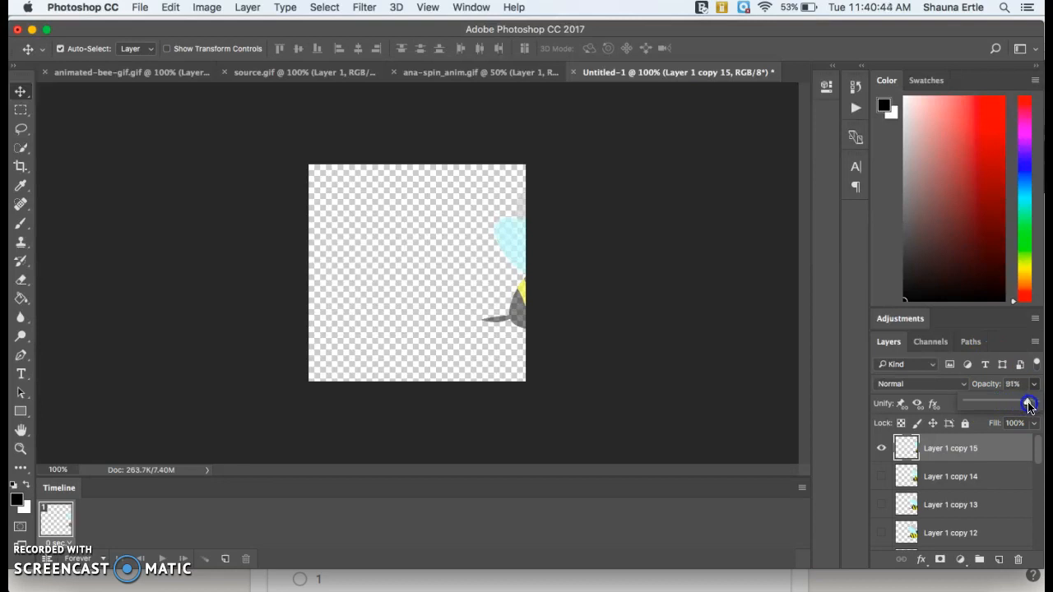
drag(1028, 405, 1032, 403)
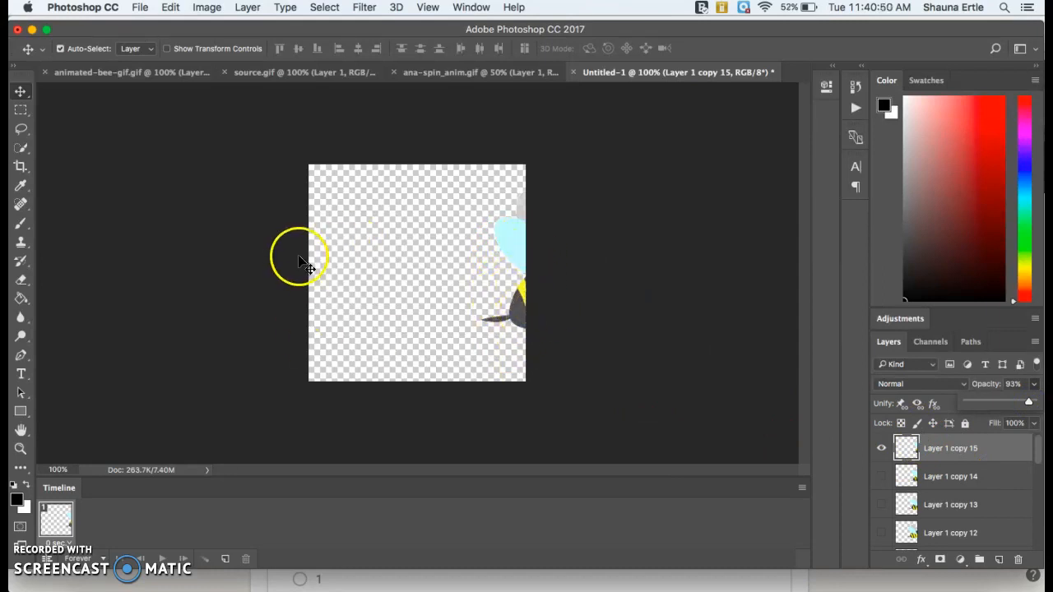
Duplicate Layer 1 copy 15 as Layer 1 copy 16 and move its bee further out past the canvas's right edge
right_click(984, 452)
click(832, 512)
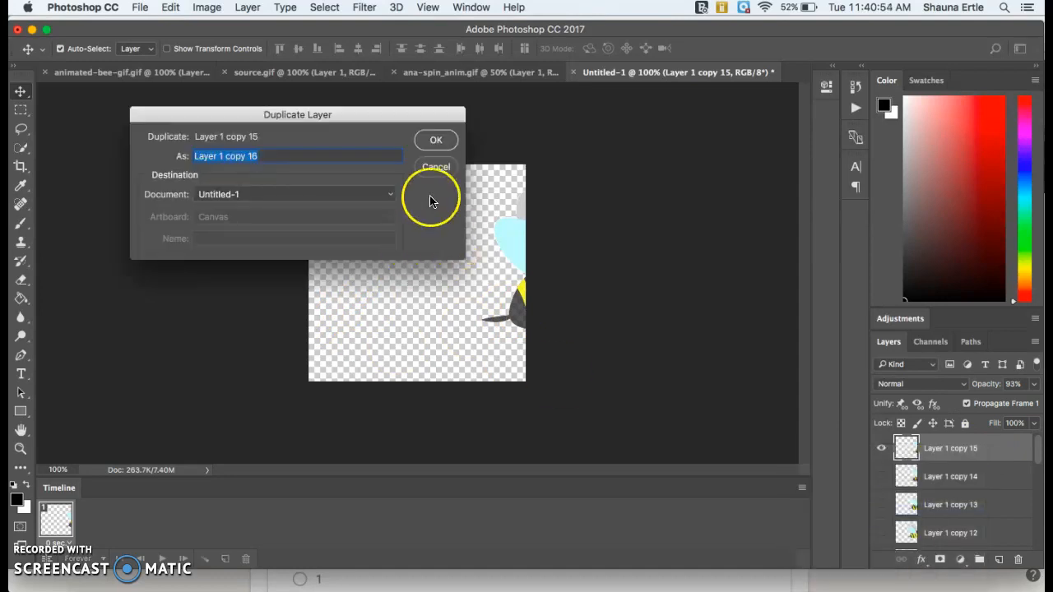
click(432, 136)
mouse_move(518, 308)
mouse_down()
mouse_move(548, 301)
mouse_move(535, 307)
mouse_up()
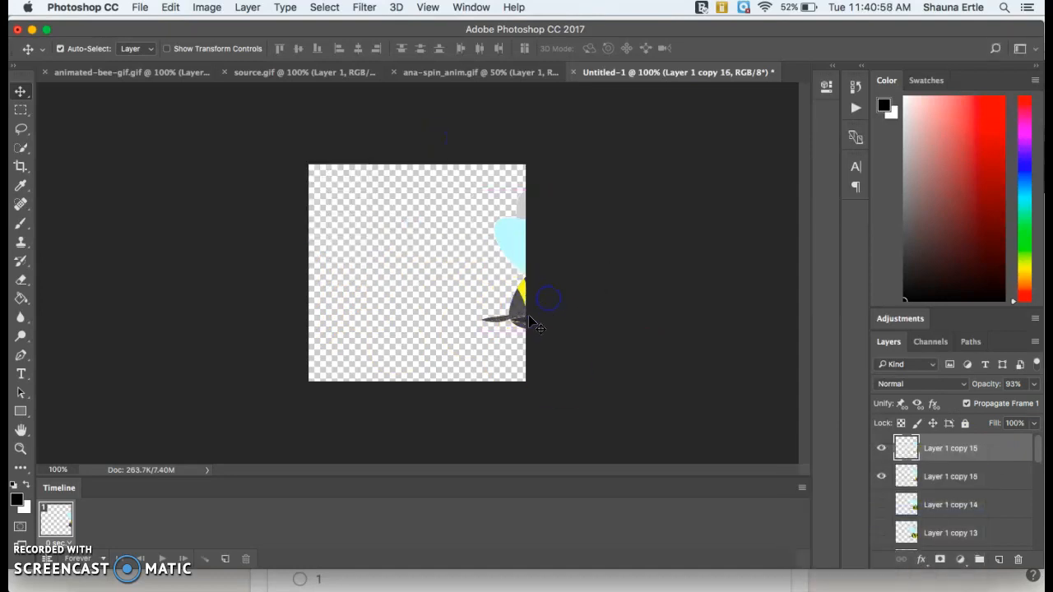
Make all hidden bee layers visible, from Layer 1 copy 14 down to Layer 1 copy, leaving the Background hidden
click(881, 504)
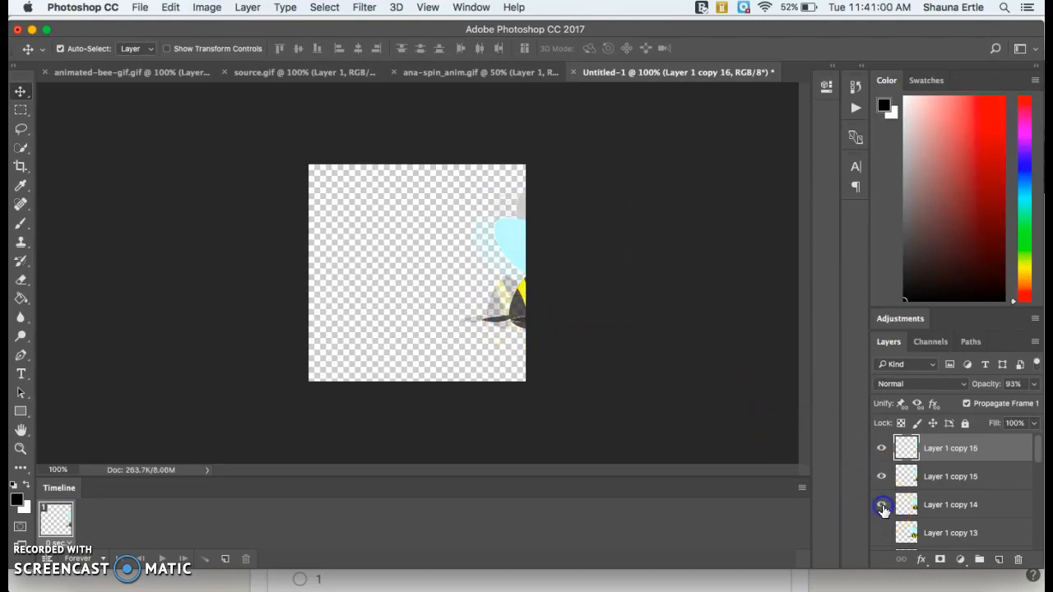
click(881, 533)
scroll(887, 543, down, 1)
click(885, 536)
scroll(885, 538, down, 1)
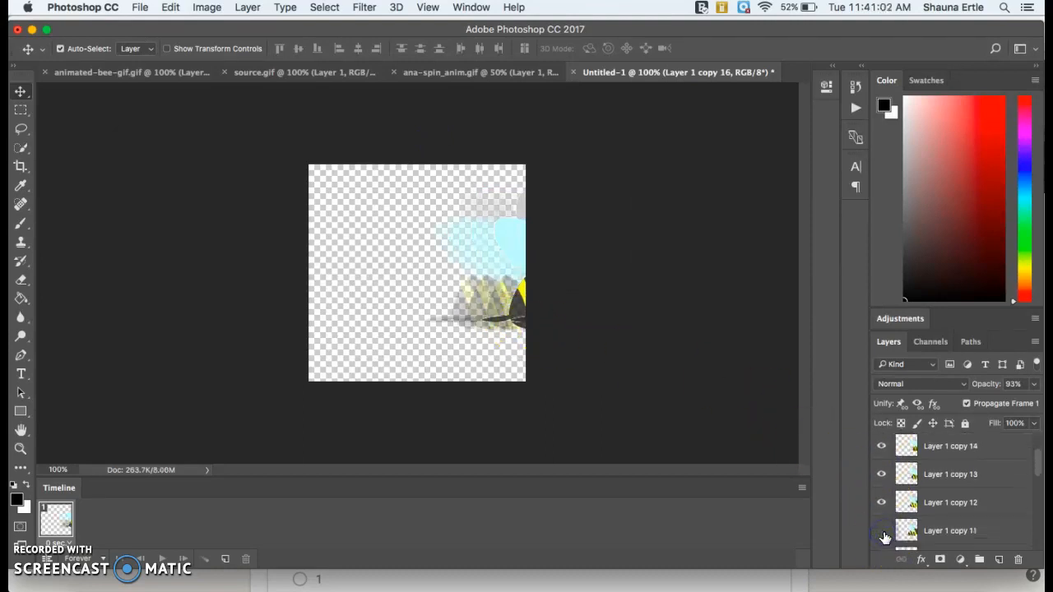
click(885, 537)
scroll(886, 540, down, 2)
click(879, 499)
click(885, 538)
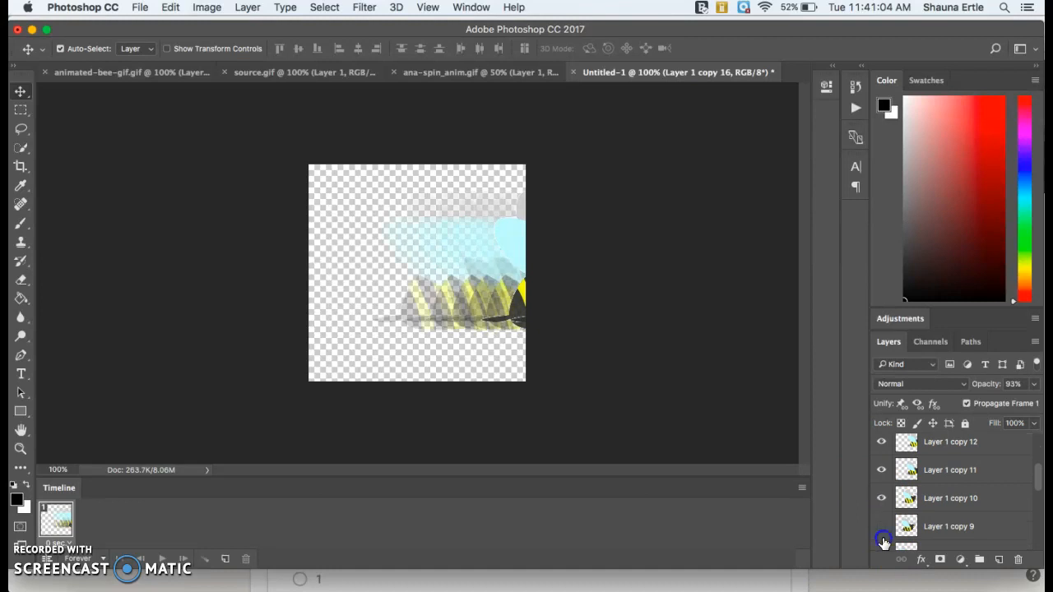
scroll(885, 538, down, 1)
click(882, 530)
scroll(883, 531, down, 2)
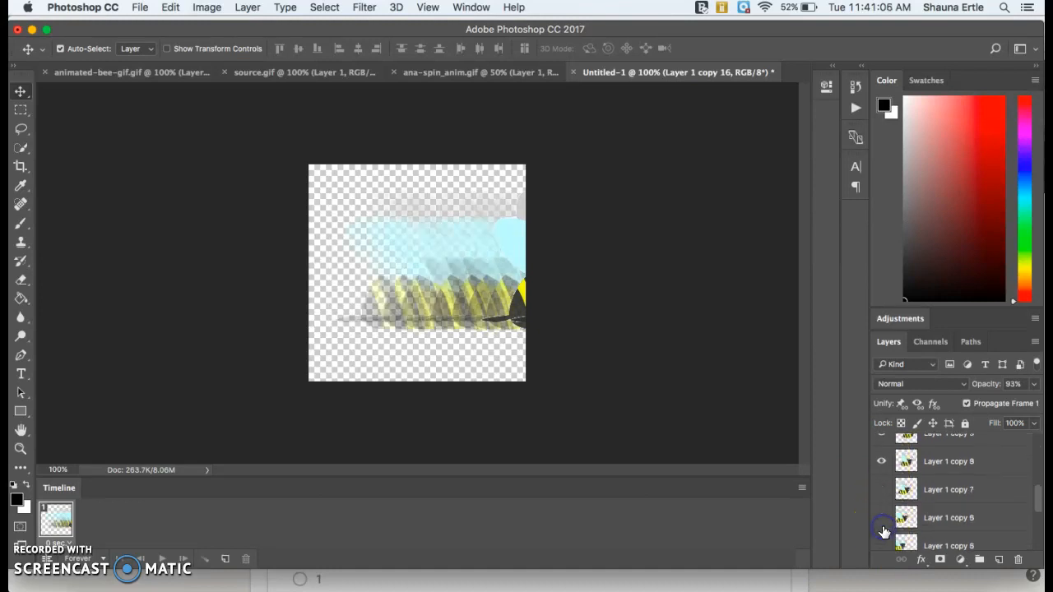
click(881, 490)
click(881, 517)
click(880, 546)
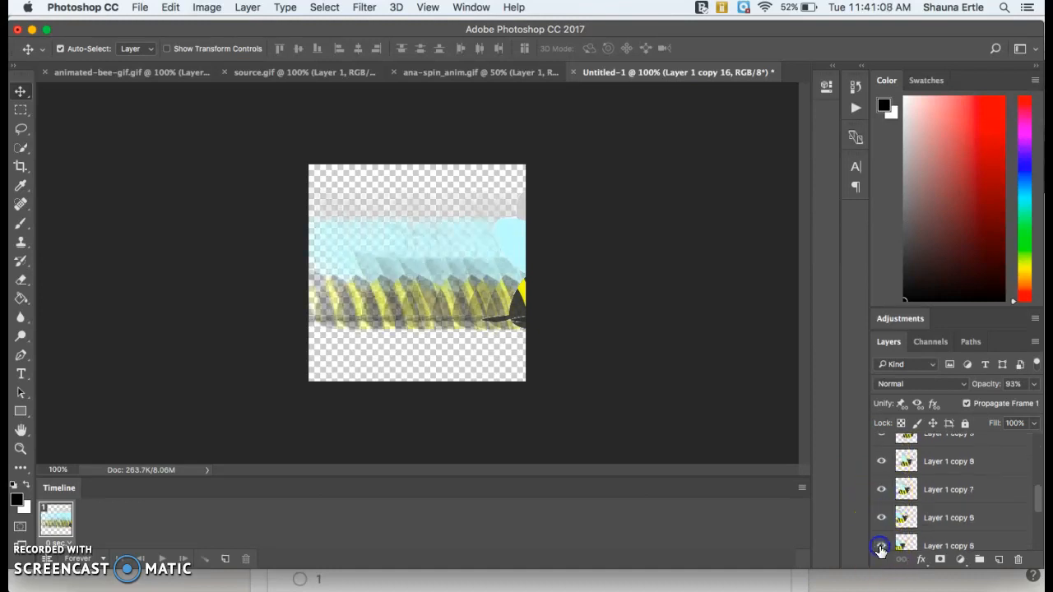
scroll(880, 546, down, 2)
click(881, 506)
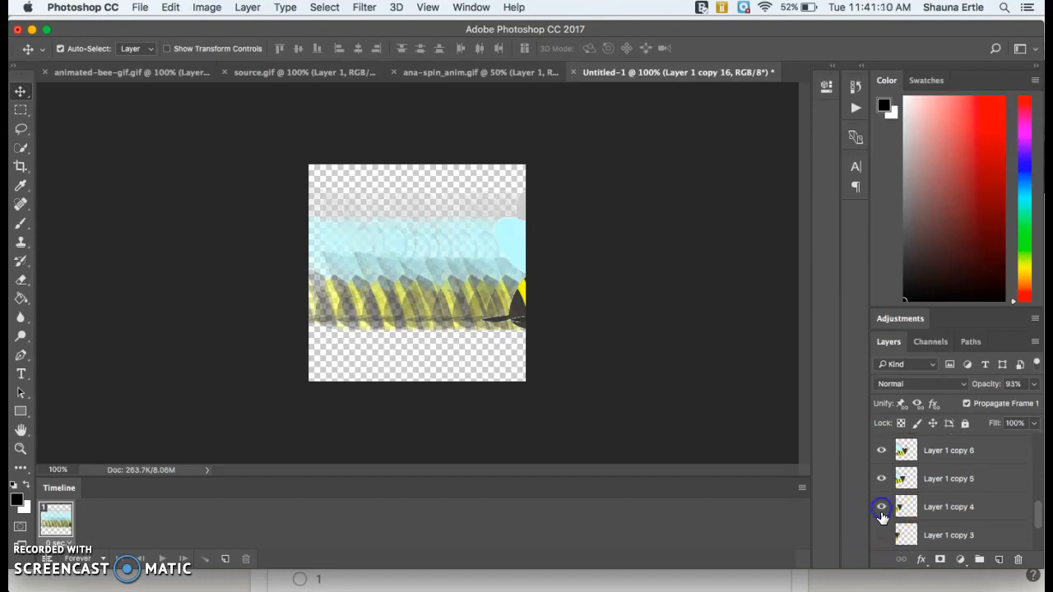
click(882, 533)
scroll(882, 533, down, 3)
click(881, 481)
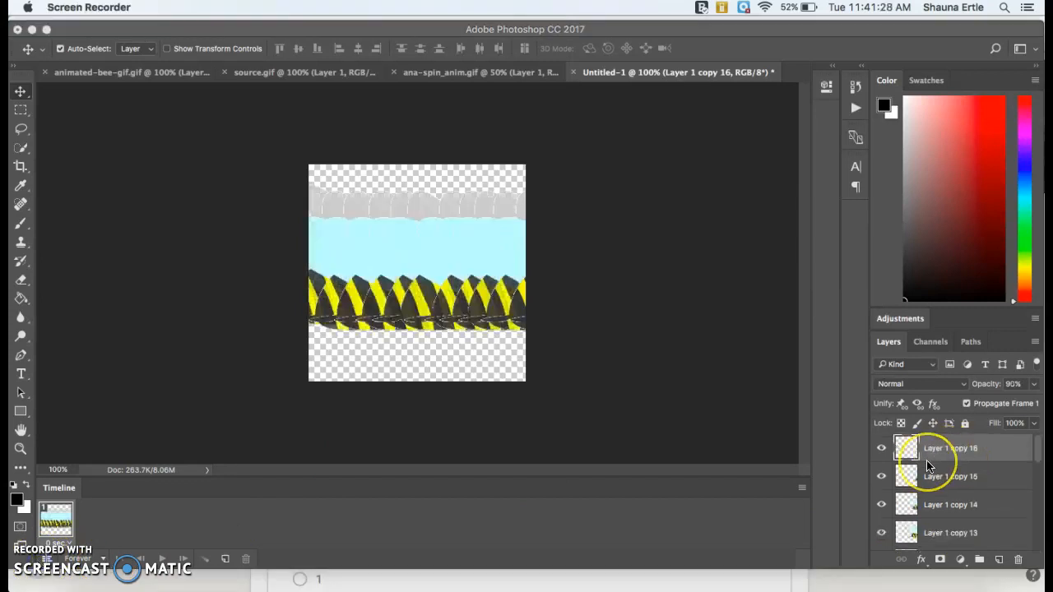
scroll(933, 462, down, 5)
scroll(928, 466, down, 5)
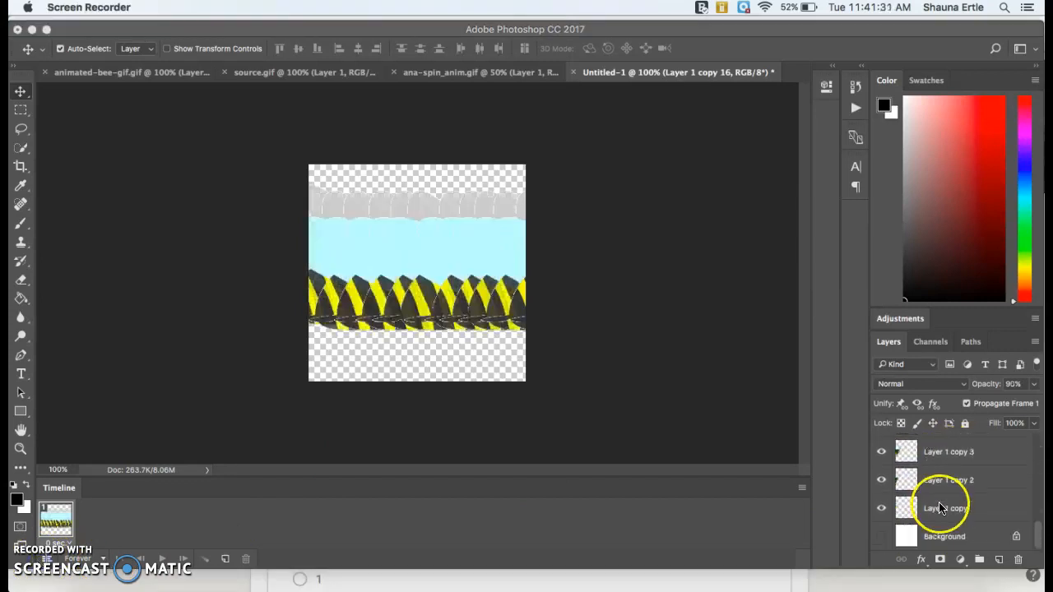
Select all bee layers from Layer 1 copy through Layer 1 copy 16 and set their opacity to 100%
click(940, 508)
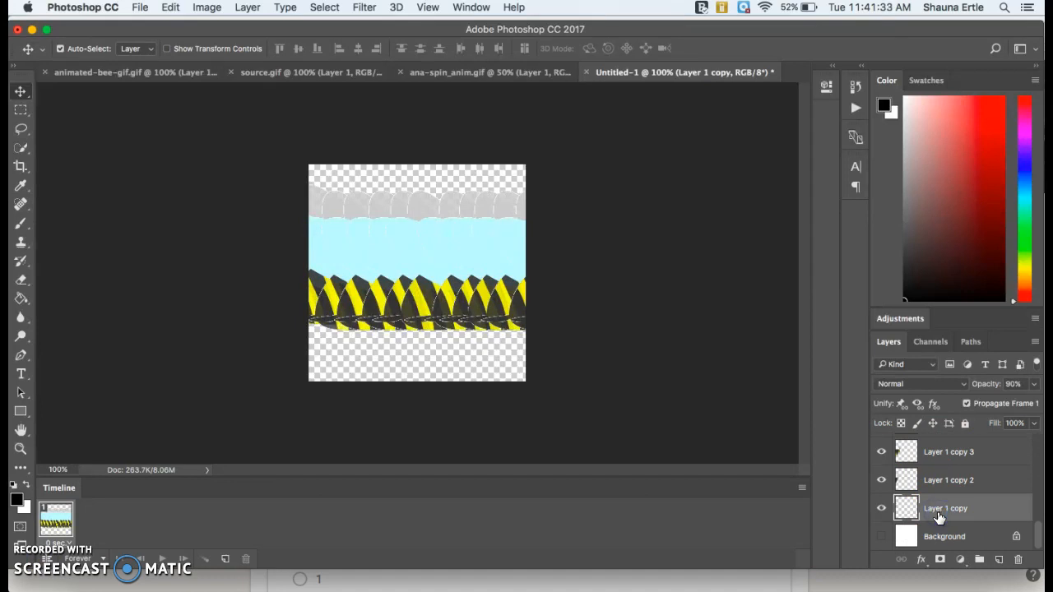
scroll(939, 517, up, 10)
click(939, 454)
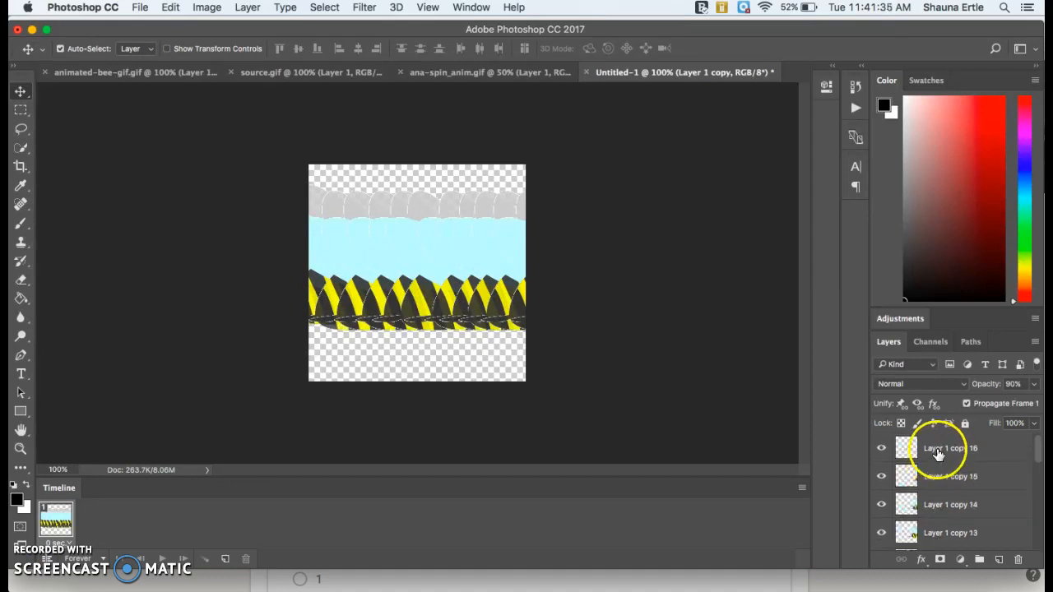
shift+click(938, 454)
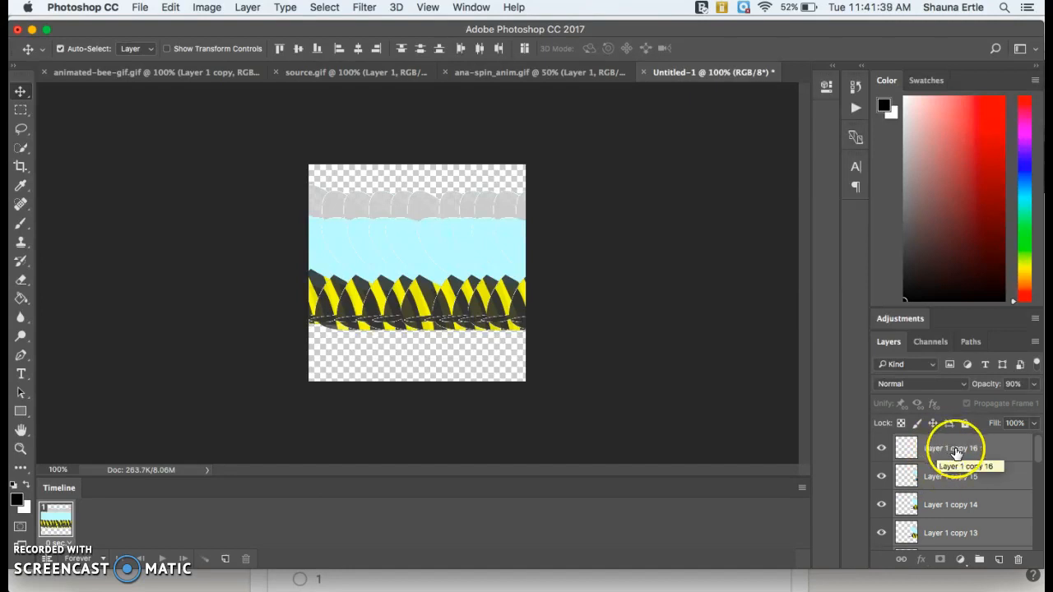
click(1033, 384)
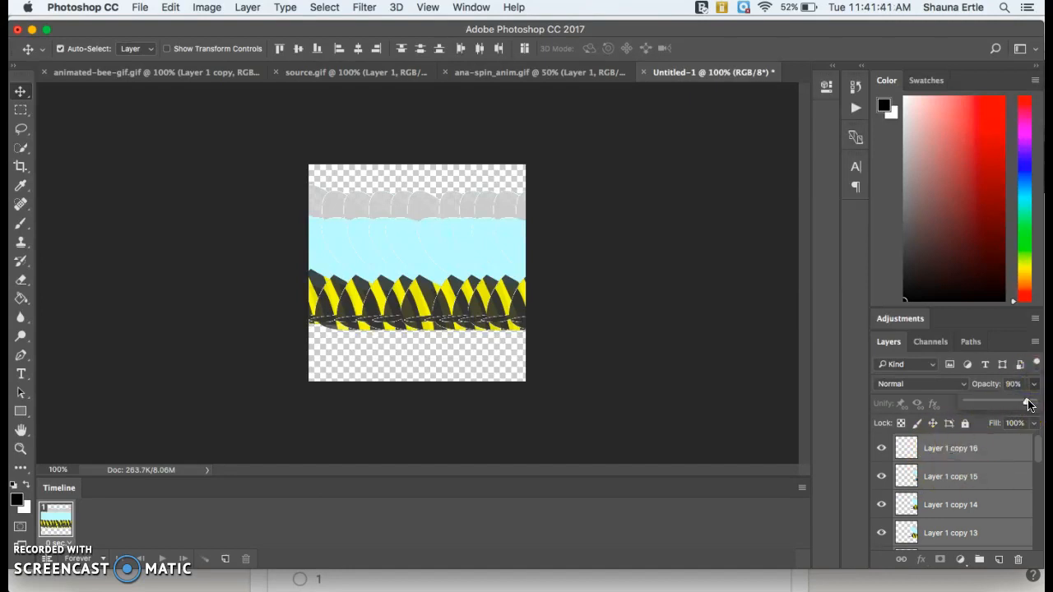
click(733, 333)
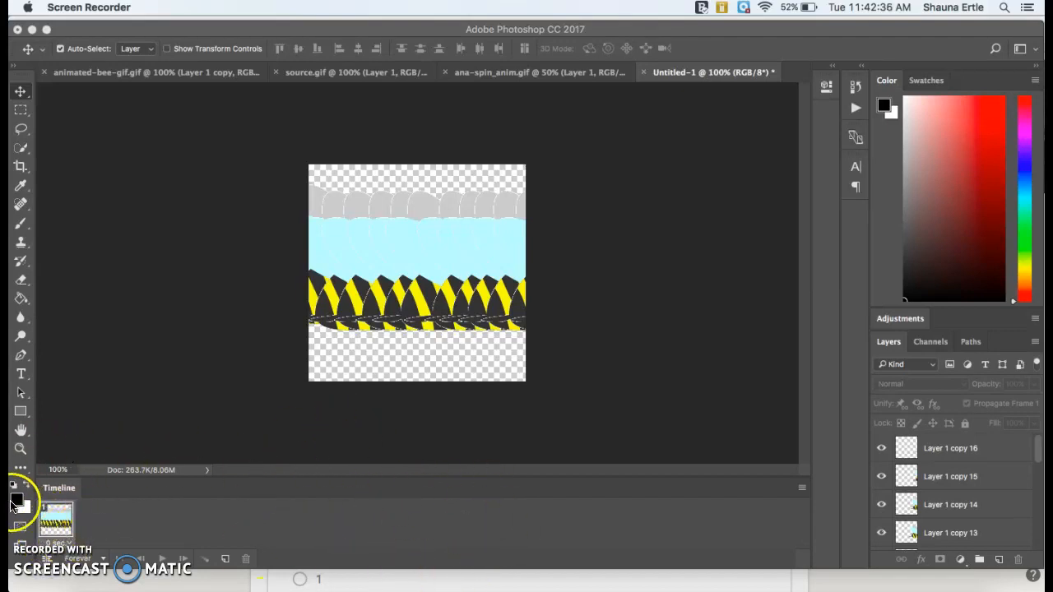
Make frames from all the layers in the Timeline
click(412, 525)
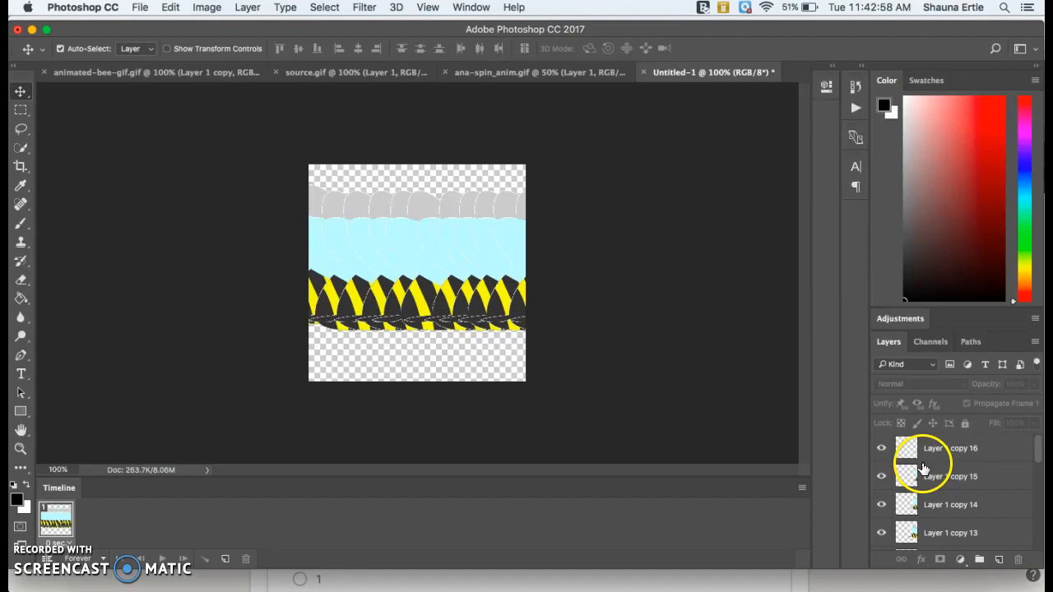
click(802, 489)
click(788, 492)
click(804, 492)
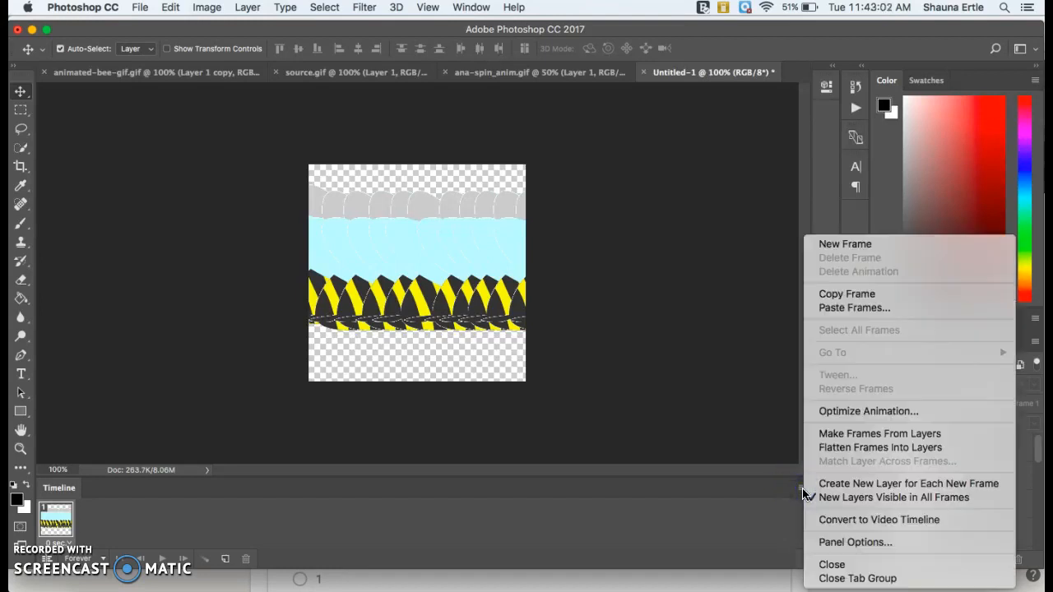
click(829, 435)
scroll(903, 490, down, 10)
scroll(902, 492, up, 5)
scroll(902, 491, up, 5)
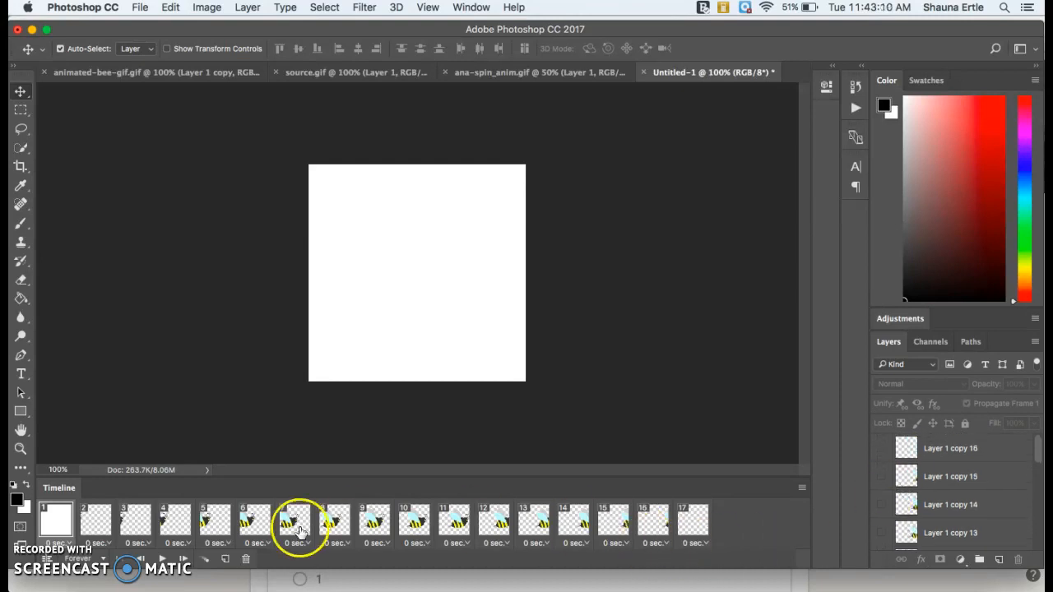
Delete the first Timeline frame, which contains only the white Background
click(105, 561)
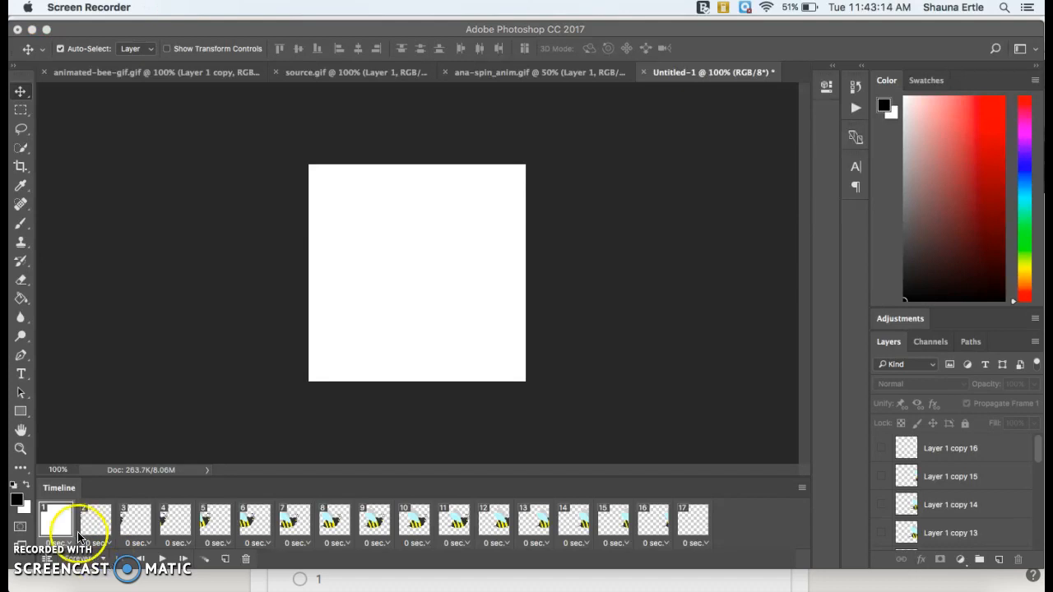
click(53, 526)
scroll(972, 459, down, 10)
scroll(971, 458, up, 10)
click(51, 527)
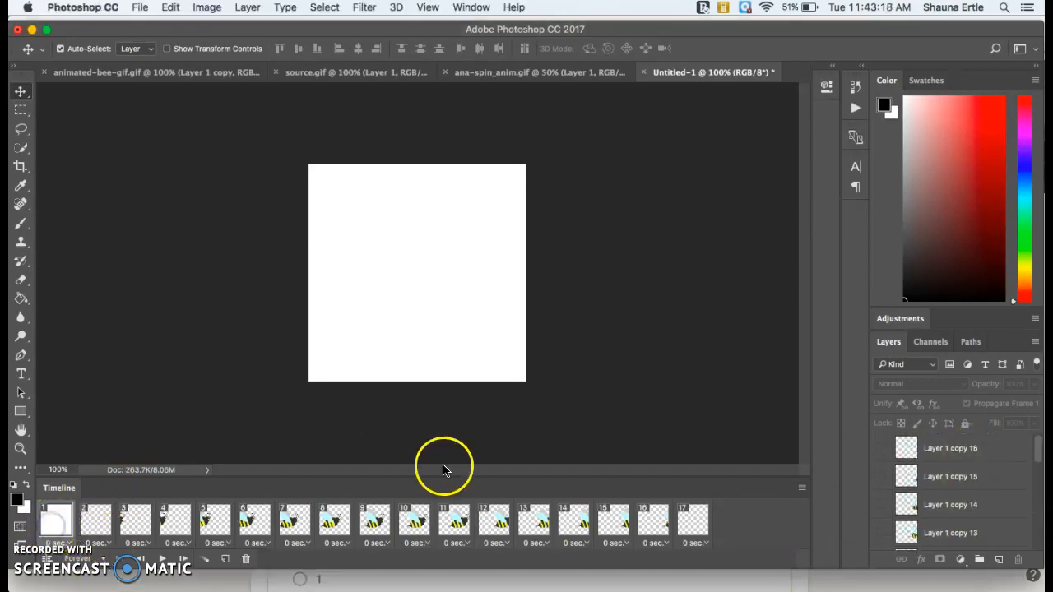
scroll(979, 534, down, 10)
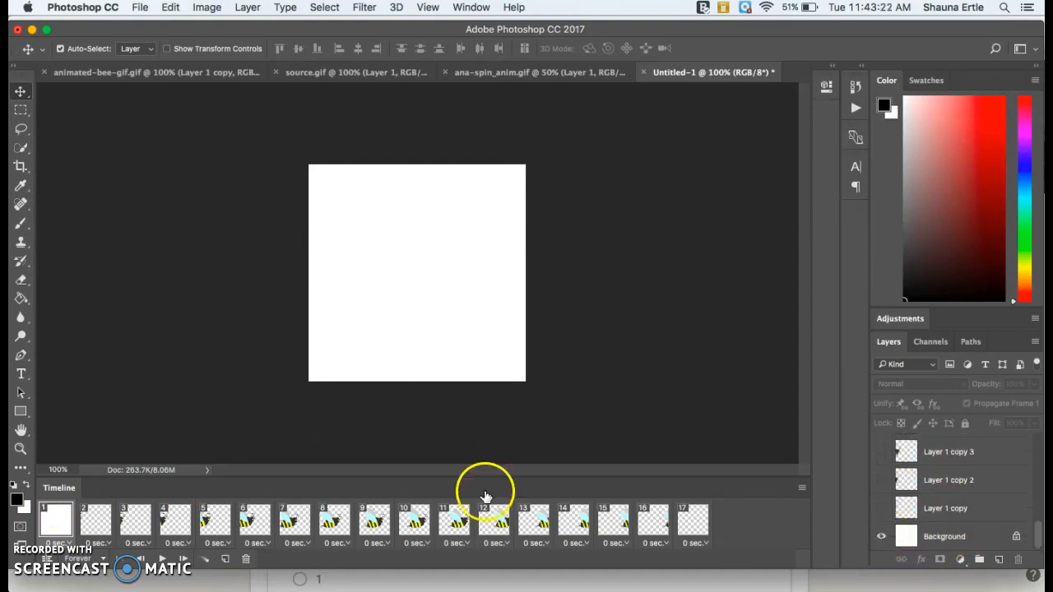
click(247, 560)
click(634, 220)
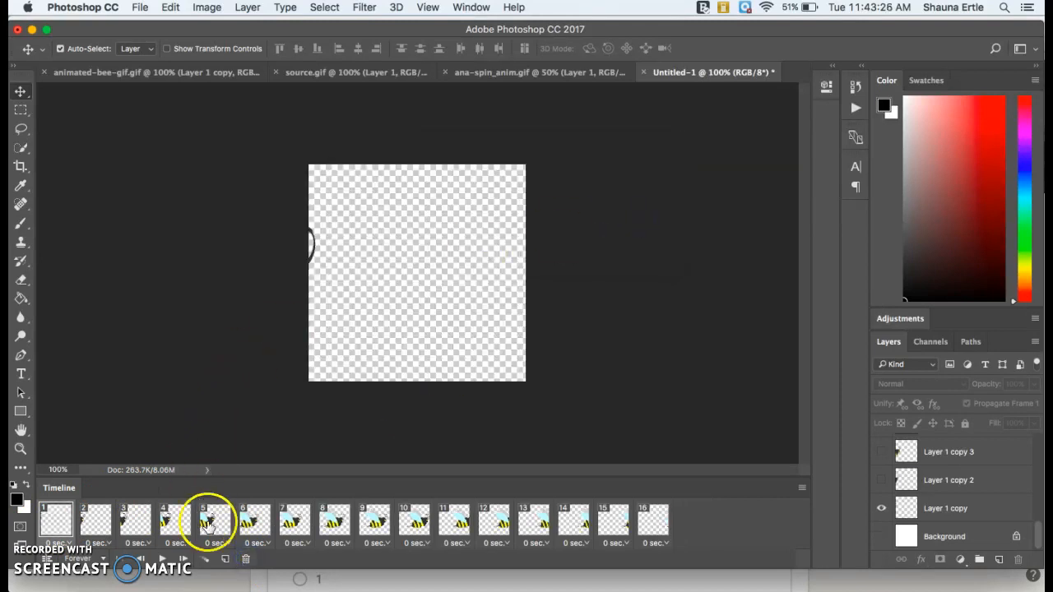
Set the animation's looping to Forever and play it on the canvas
click(101, 559)
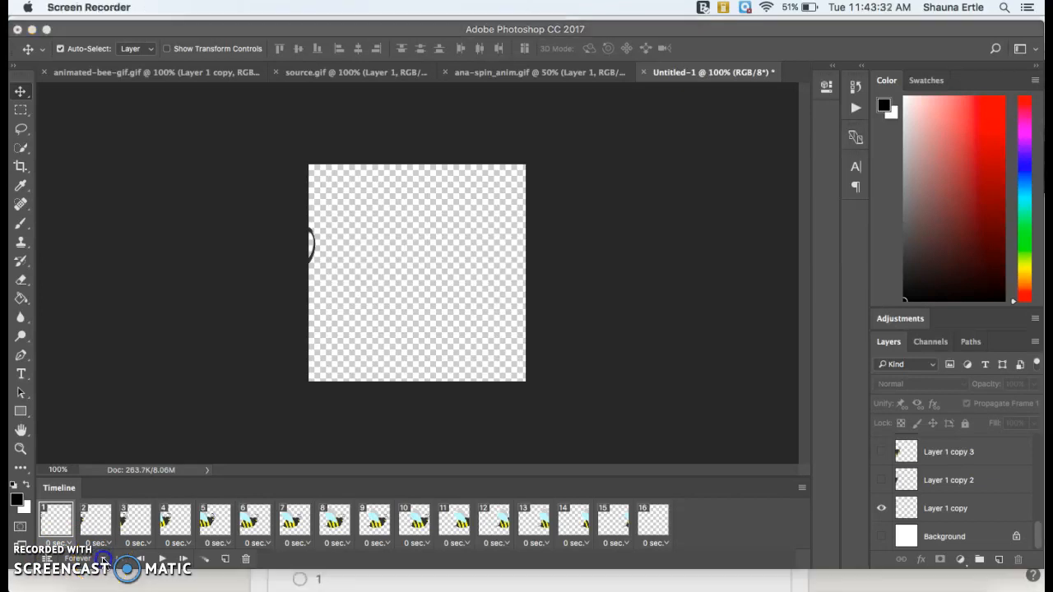
click(310, 561)
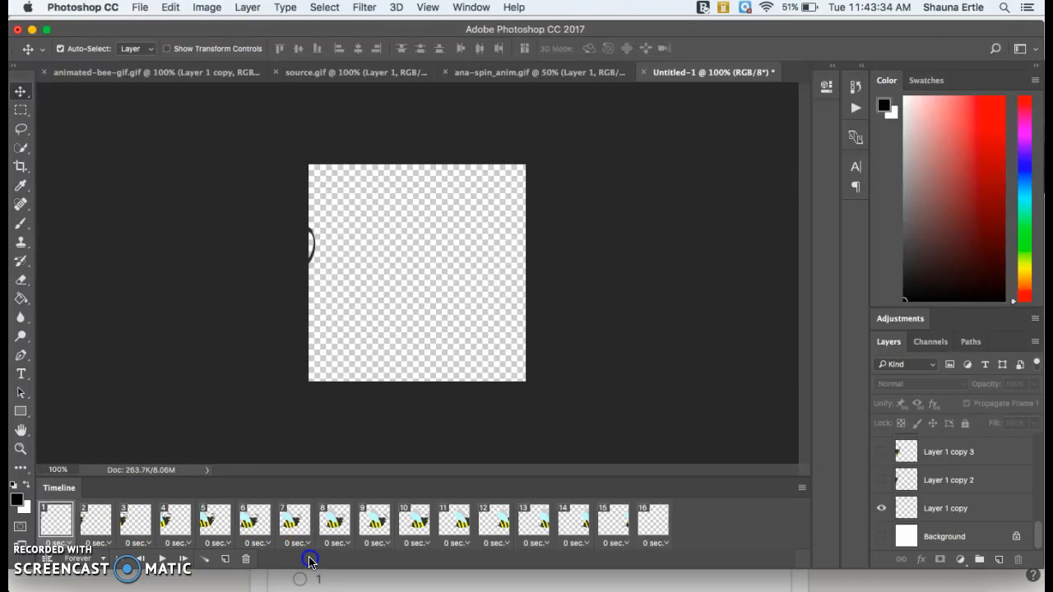
drag(314, 567, 313, 549)
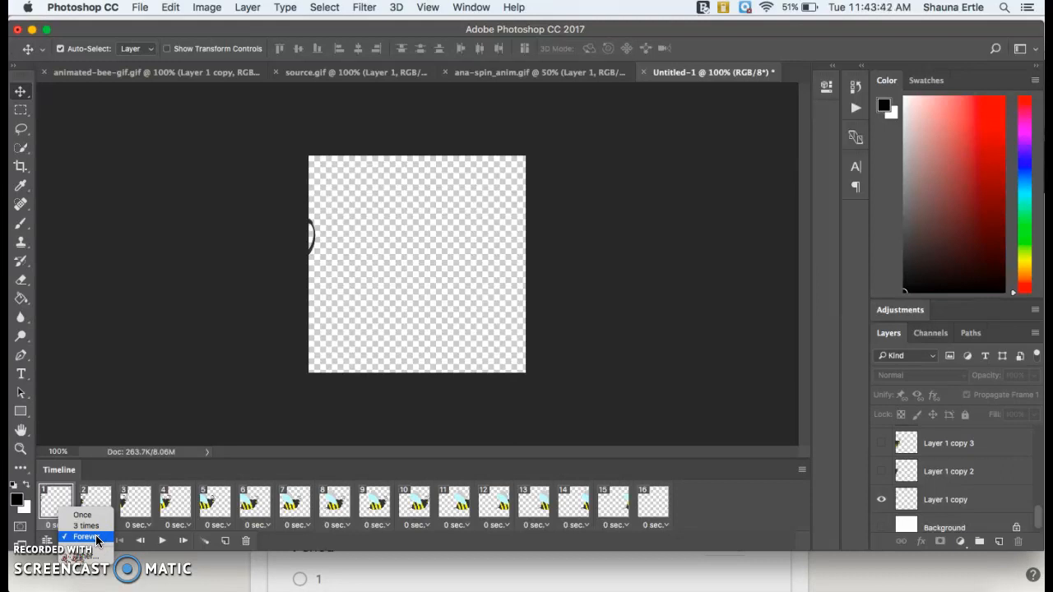
click(95, 537)
click(162, 540)
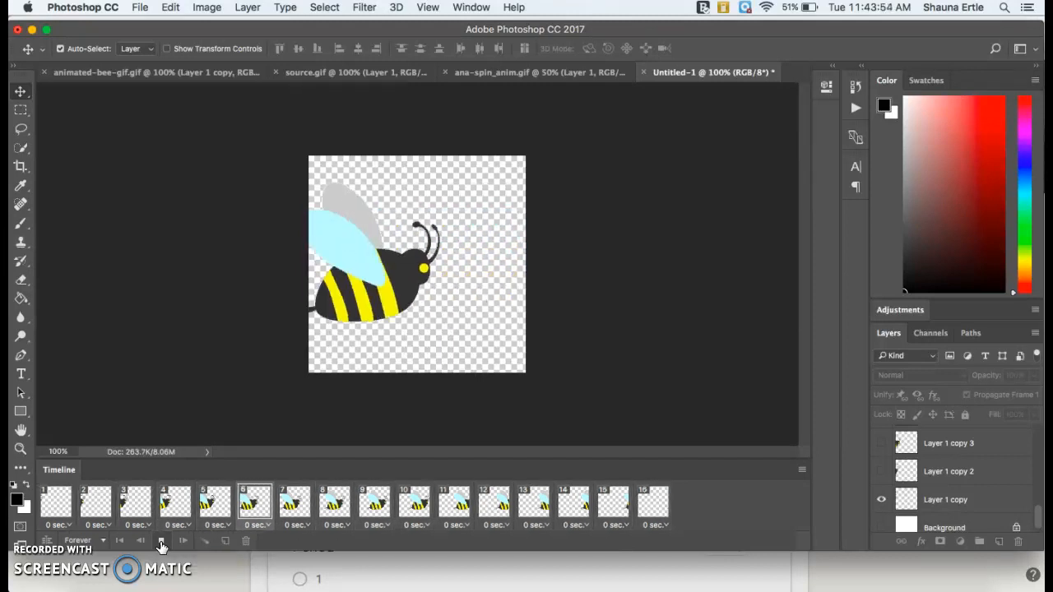
Stop the playback and set the delay of frames 1 to 4 to 0.1 seconds each
click(71, 524)
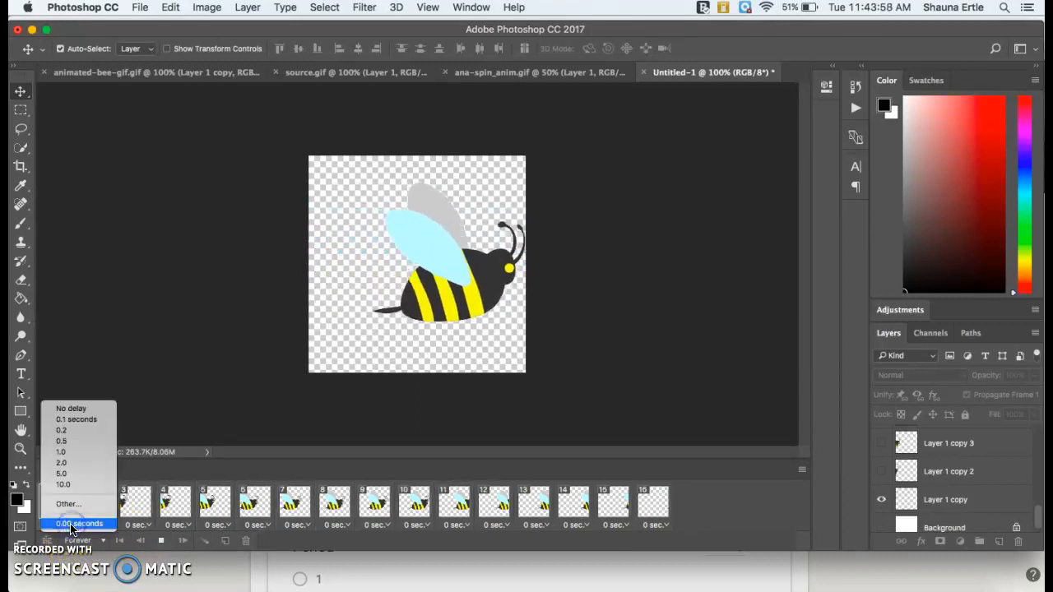
click(69, 483)
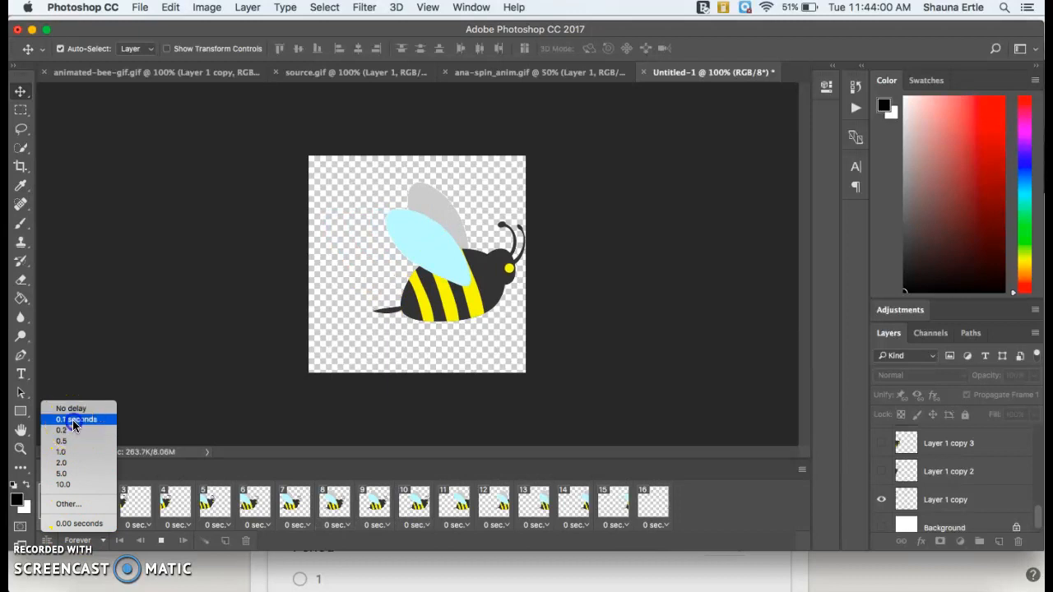
click(72, 420)
click(99, 524)
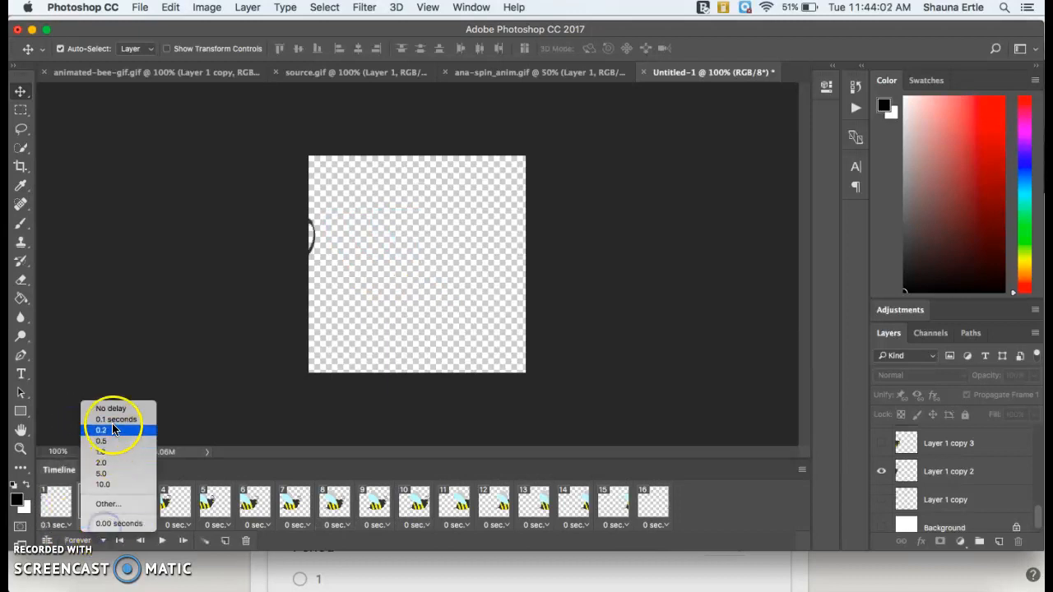
click(115, 420)
click(138, 524)
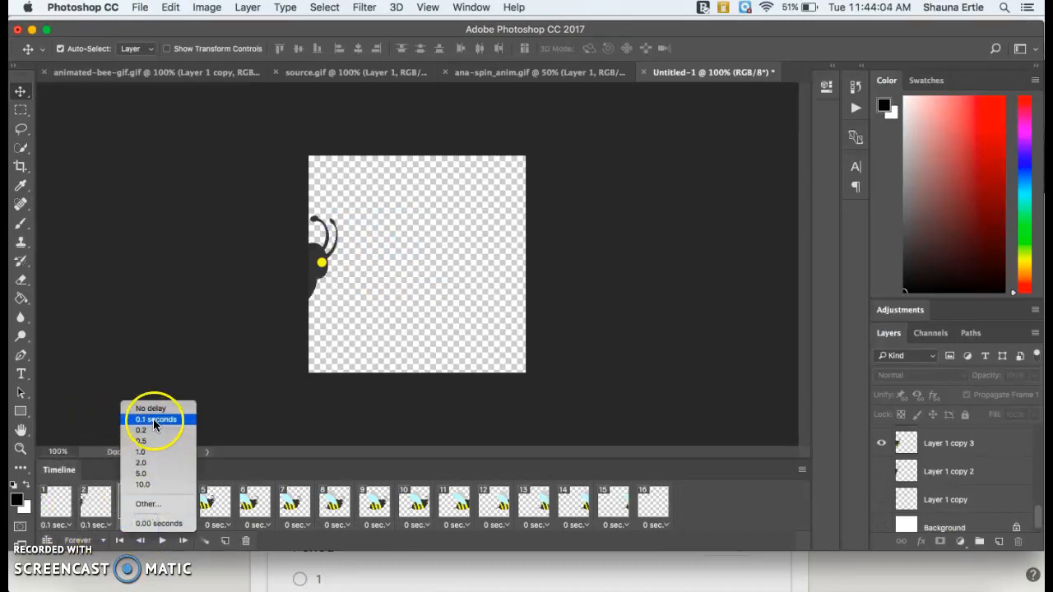
click(154, 419)
click(176, 525)
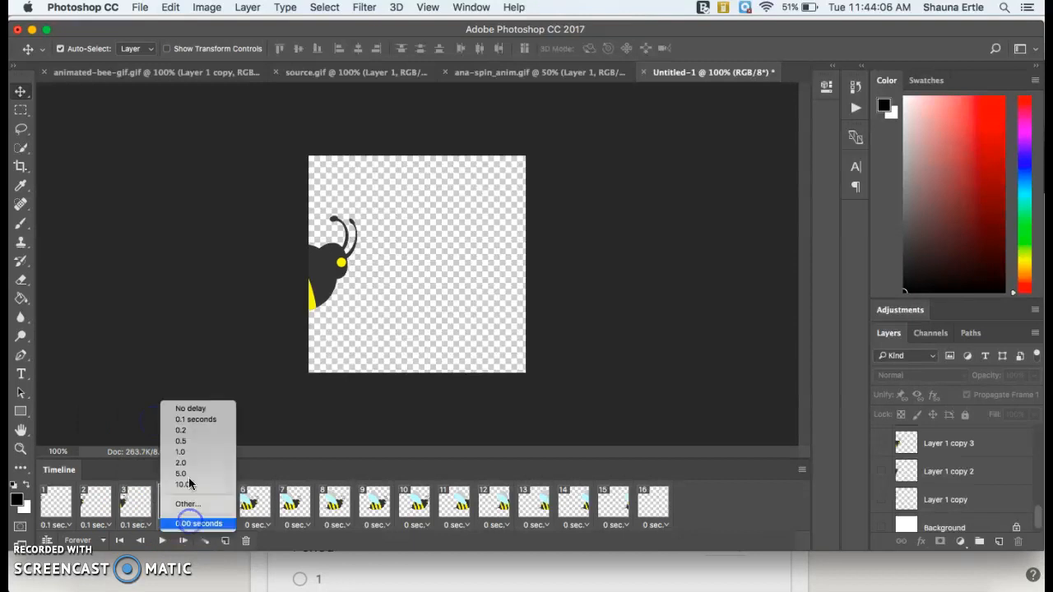
click(195, 420)
Set the delay of frames 5 to 8 to 0.1 seconds each
click(215, 524)
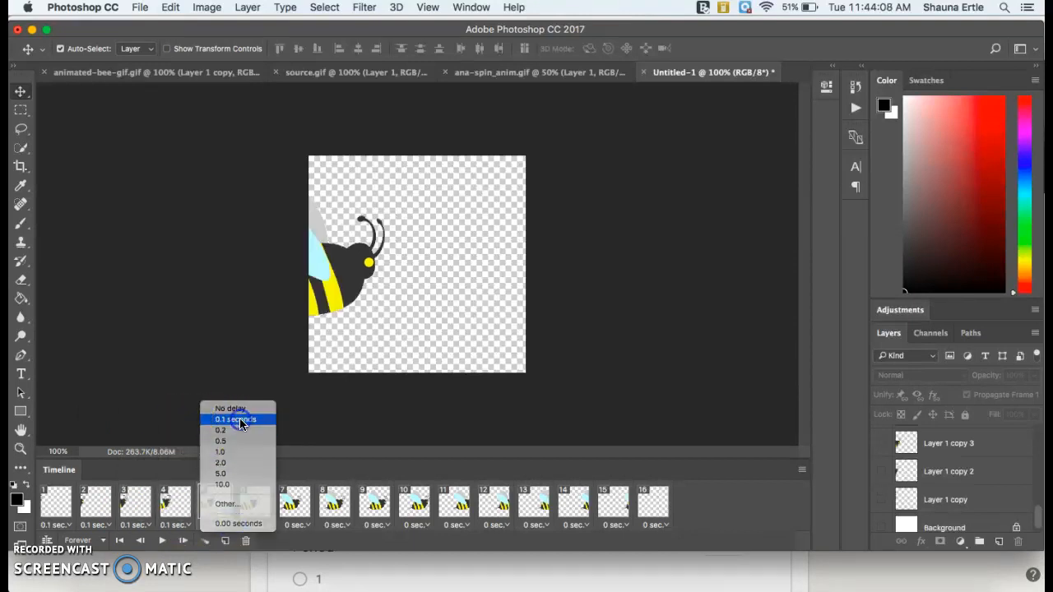
click(240, 420)
click(257, 525)
click(270, 420)
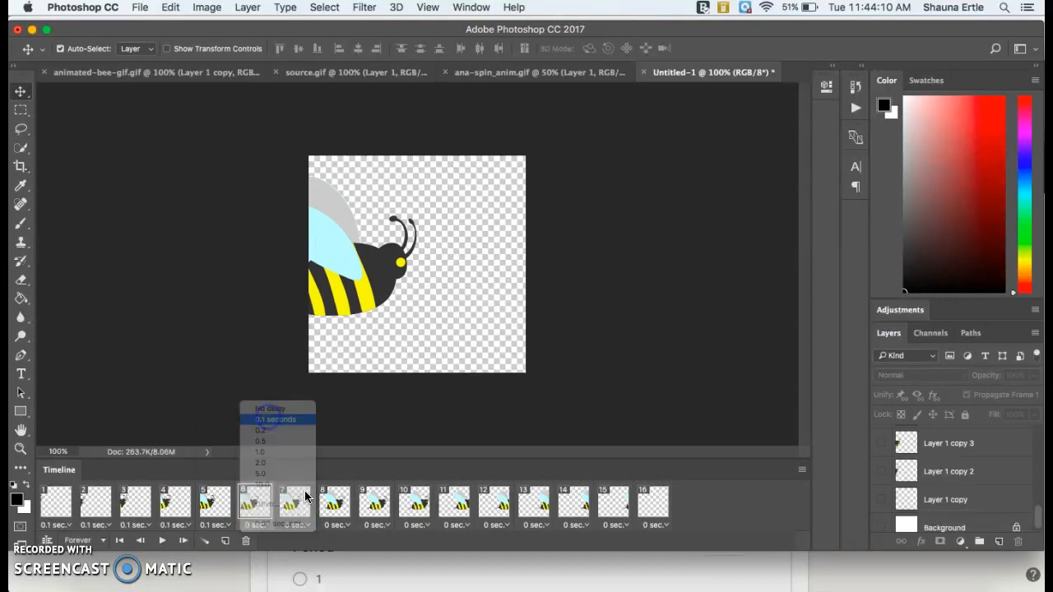
click(306, 525)
click(315, 420)
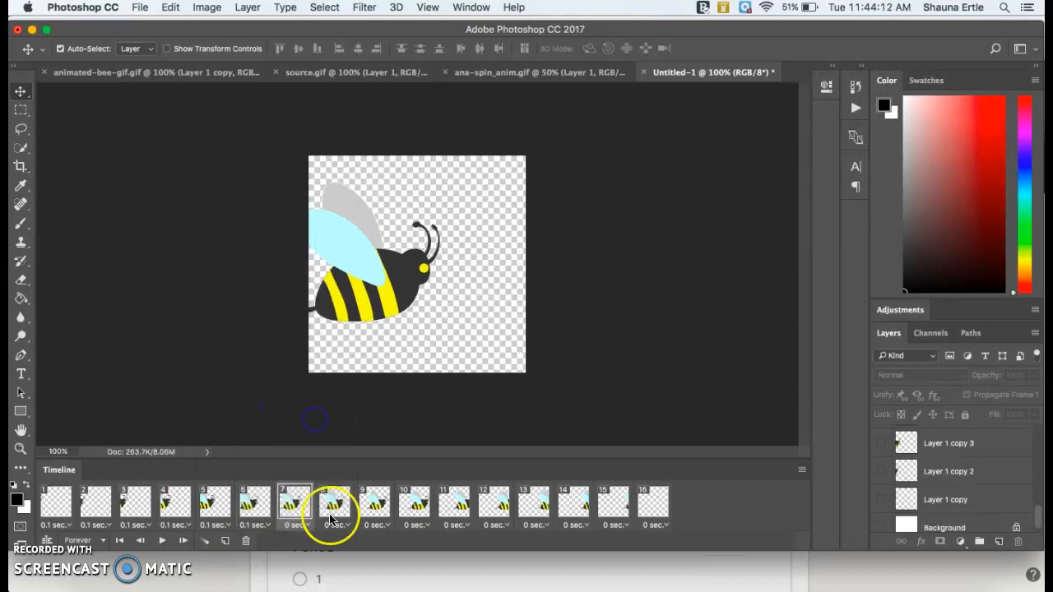
click(333, 524)
click(352, 421)
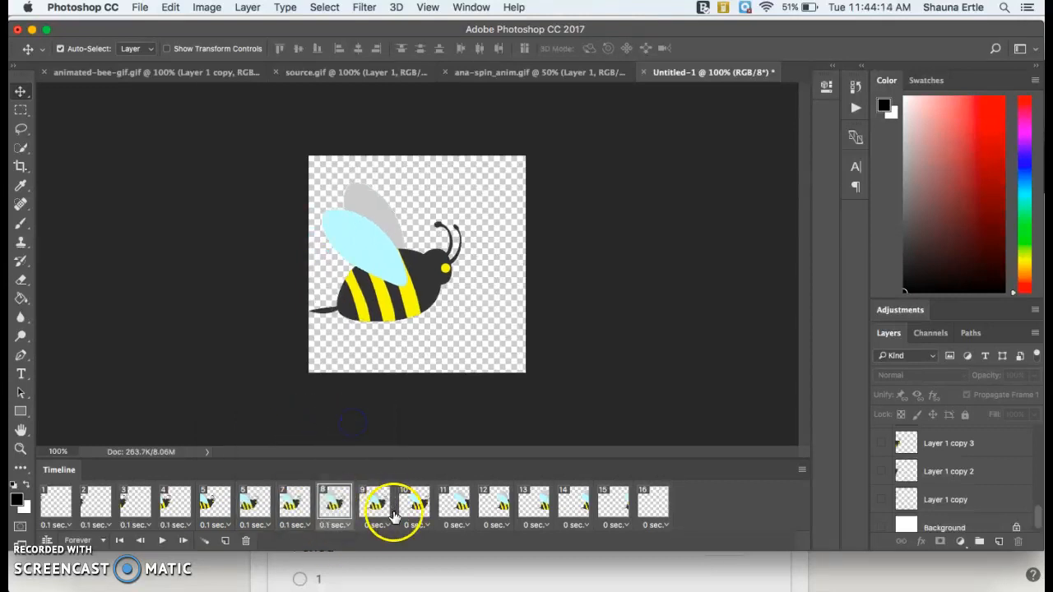
Set the delay of frames 9 to 12 to 0.1 seconds each
click(392, 519)
click(385, 523)
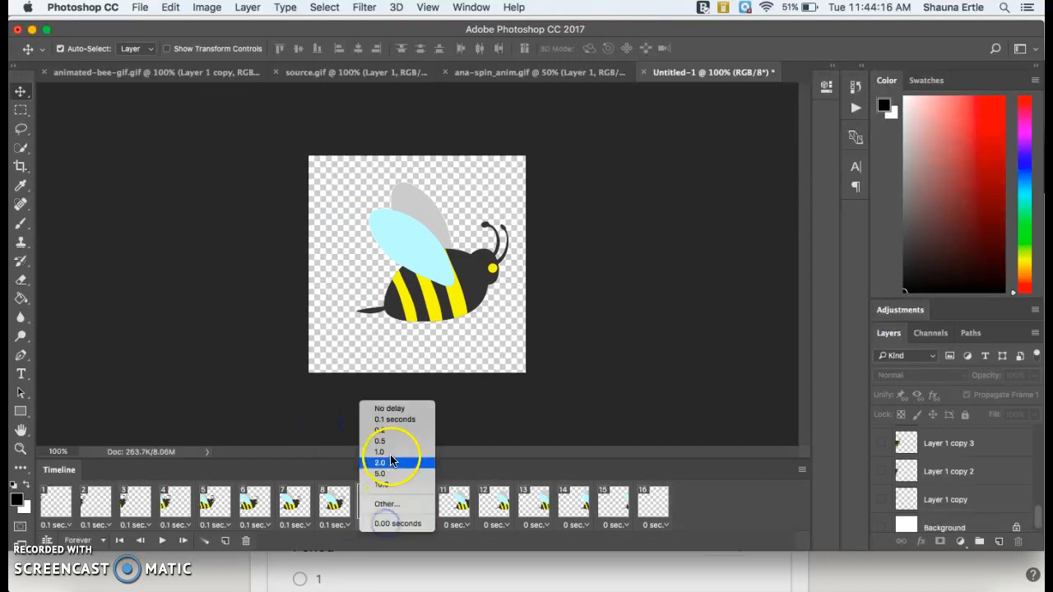
click(387, 419)
click(418, 523)
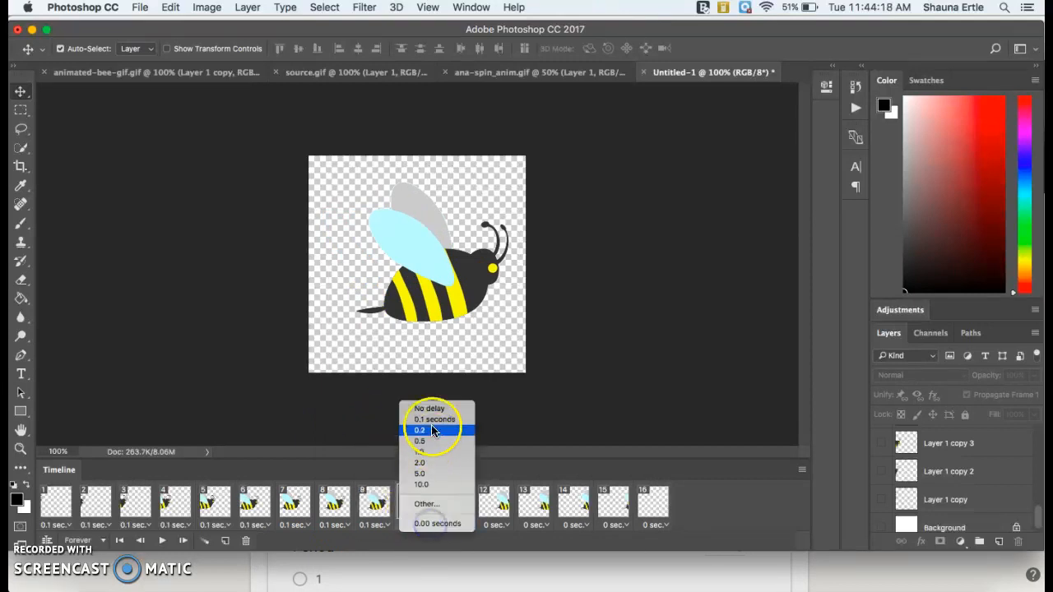
click(432, 418)
click(461, 523)
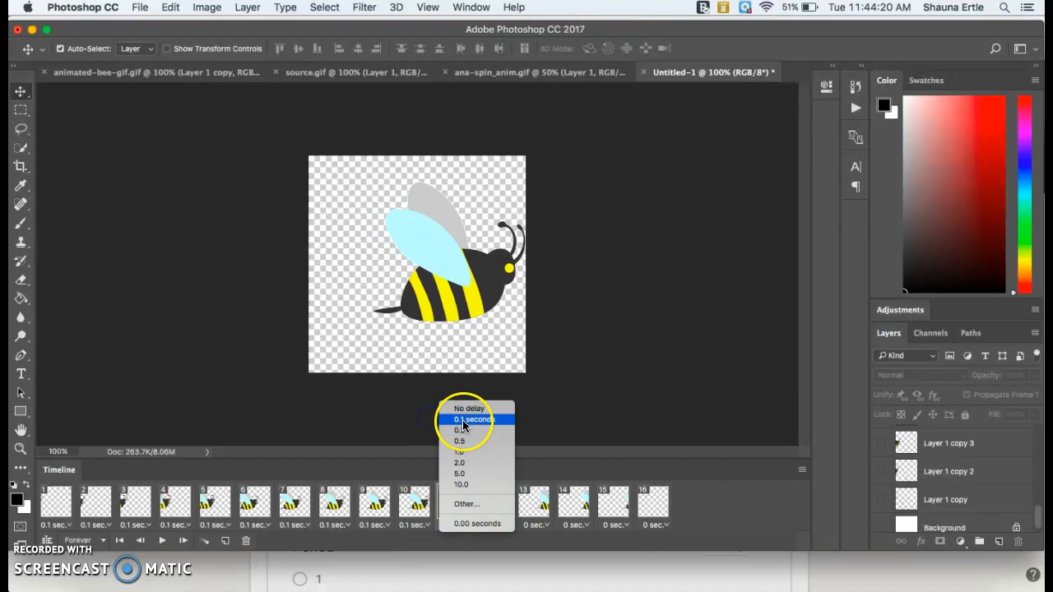
click(463, 417)
click(497, 525)
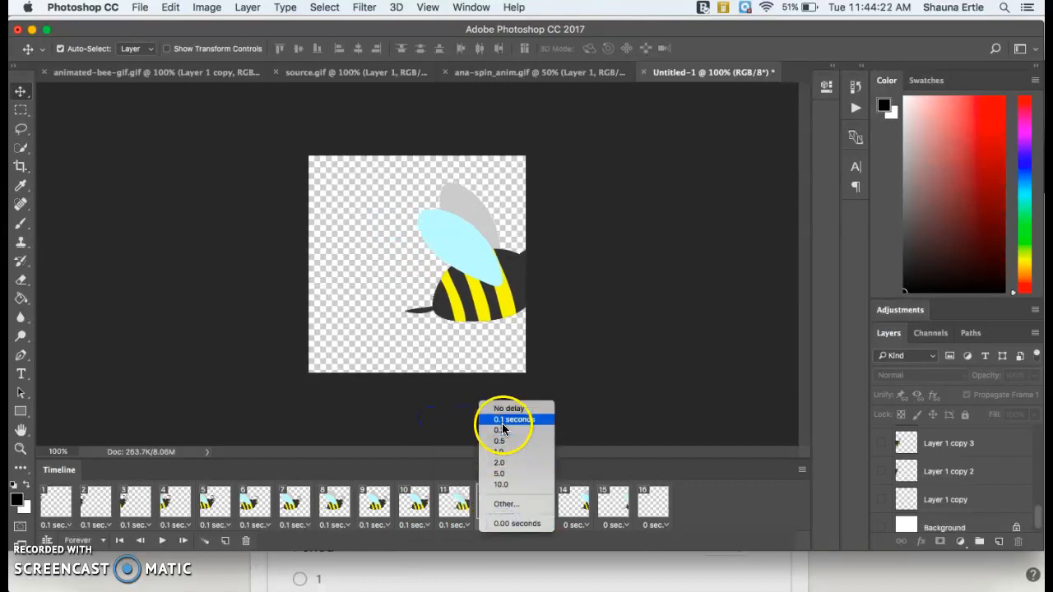
click(516, 419)
Set the delay of frames 13 to 16 to 0.1 seconds each and play the animation
click(546, 527)
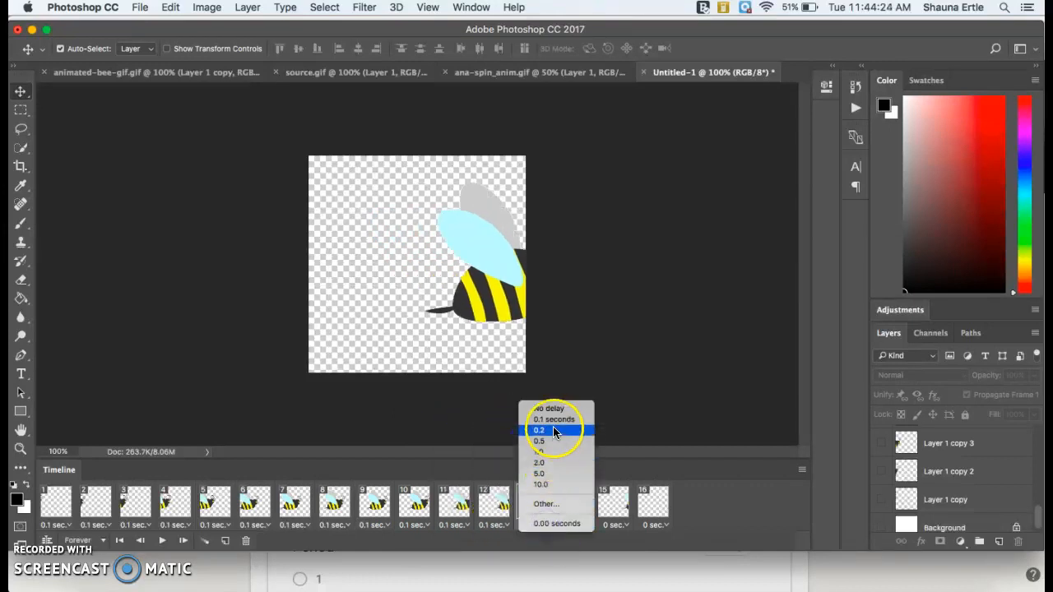
click(549, 419)
click(585, 520)
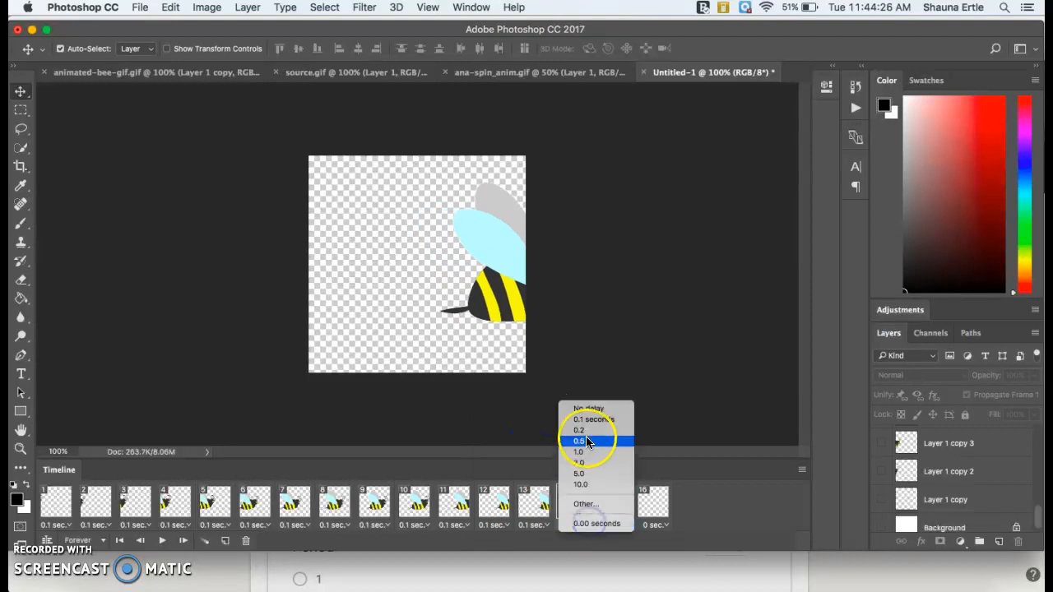
click(582, 421)
click(617, 526)
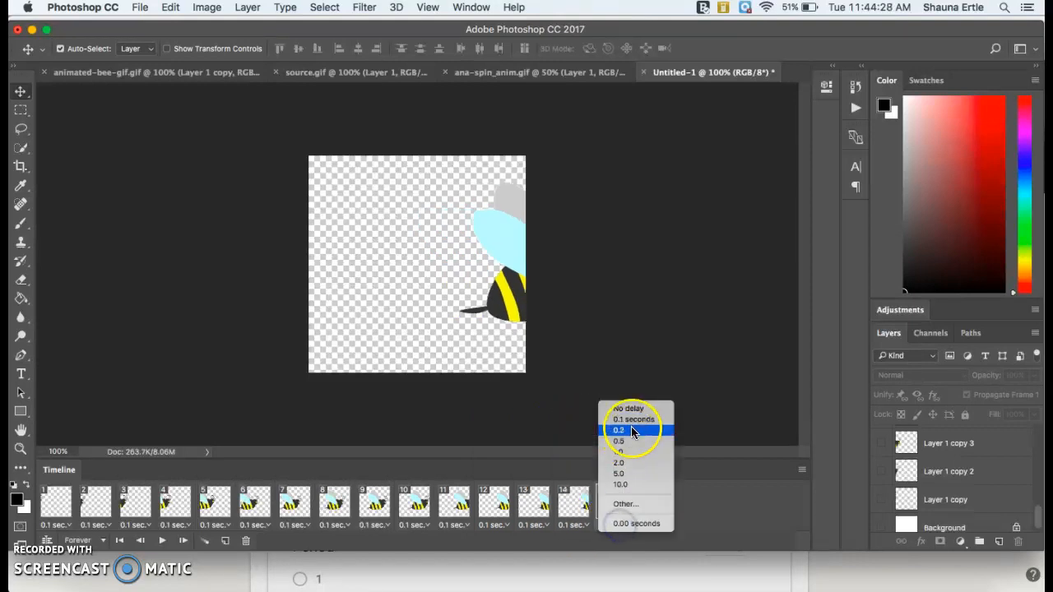
click(632, 421)
click(648, 522)
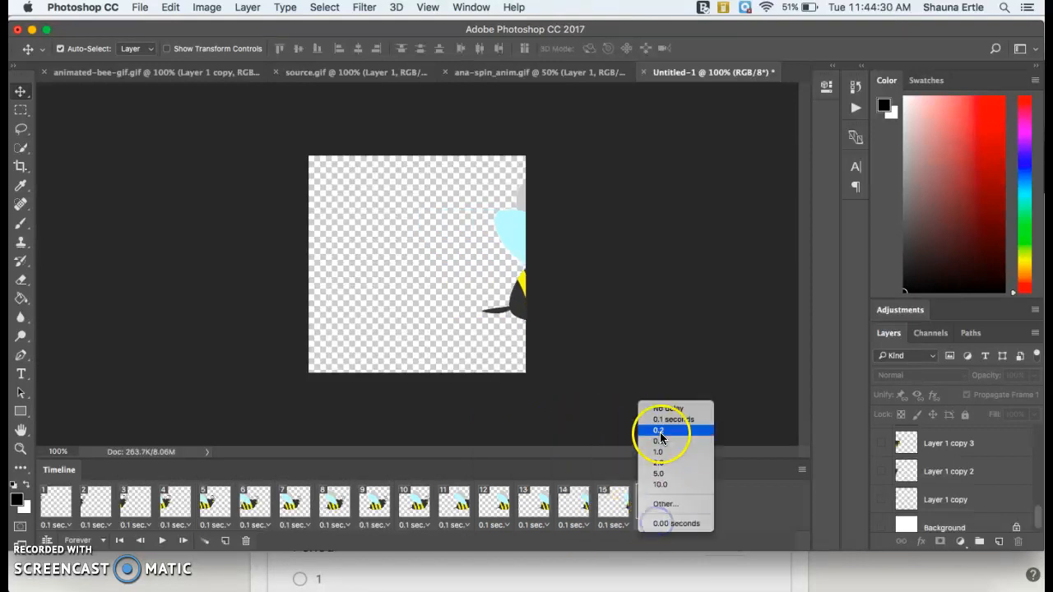
click(661, 421)
key(space)
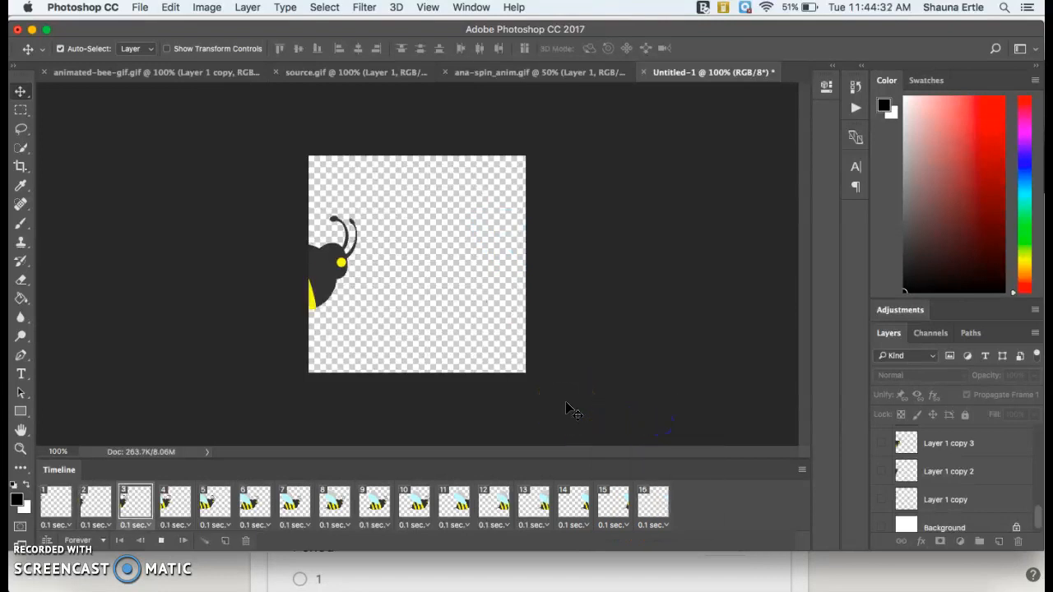